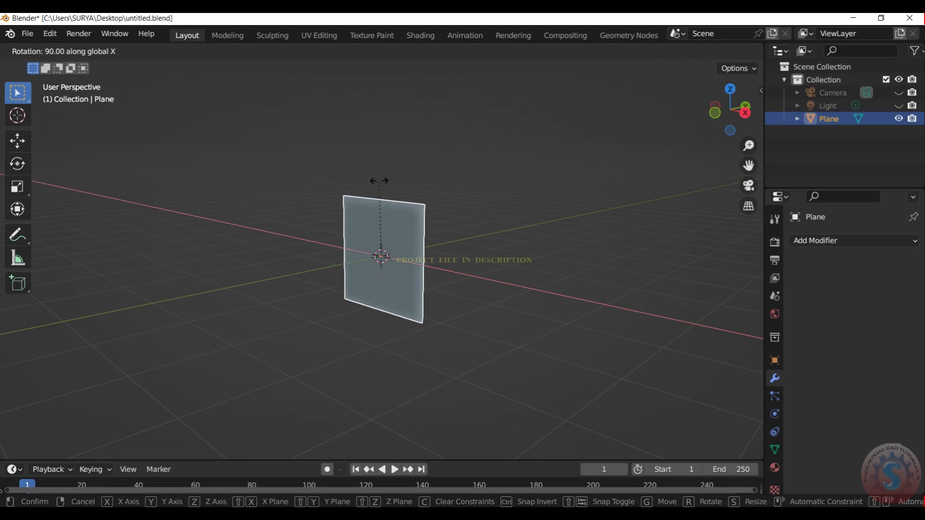
Step: Enter Edit Mode on the plane and add four evenly spaced horizontal loop cuts across it
left_click(62, 51)
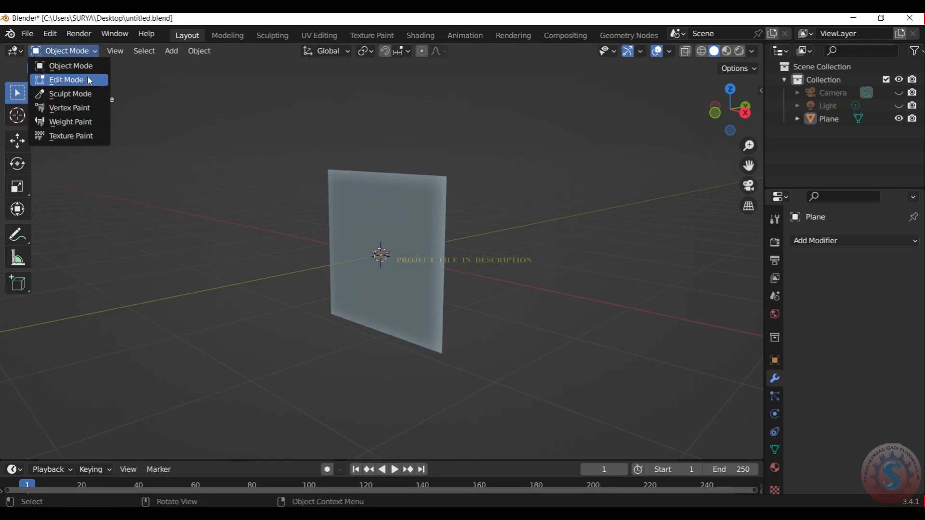
left_click(73, 79)
key("ctrl+r")
scroll(438, 225, "up", 1)
scroll(437, 225, "up", 1)
left_click(438, 225)
left_click(502, 197)
left_click_drag(744, 106, 731, 105)
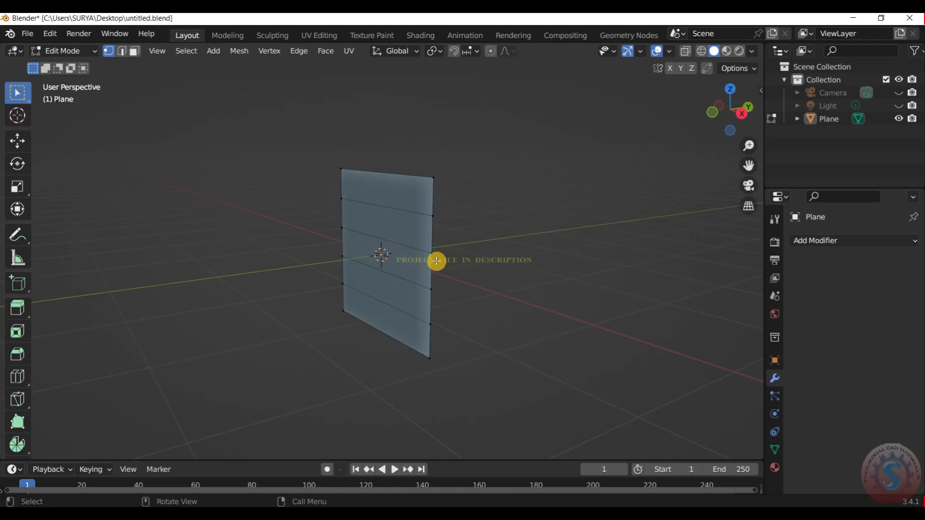
Step: In the right-side wireframe view, select the vertices of the two middle loops and move them about 0.5 m along negative Y
left_click(138, 51)
left_click(448, 278)
mouse_move(751, 117)
left_mouse_down()
mouse_move(737, 116)
mouse_move(753, 118)
left_mouse_up()
left_click(668, 148)
key("KP_7")
key("KP_0")
key("KP_3")
key("z")
left_click(109, 51)
key("z")
left_click(140, 140)
left_click_drag(377, 213, 392, 262)
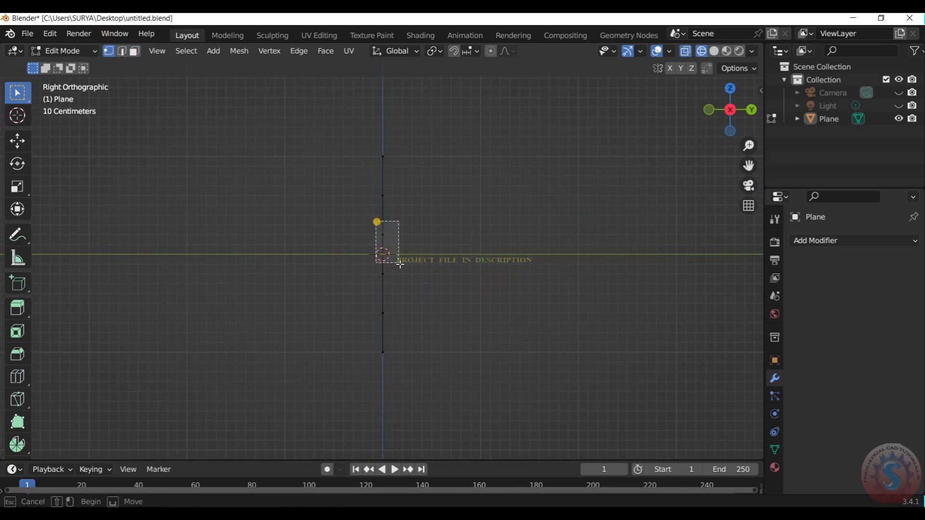
key("g")
key("y")
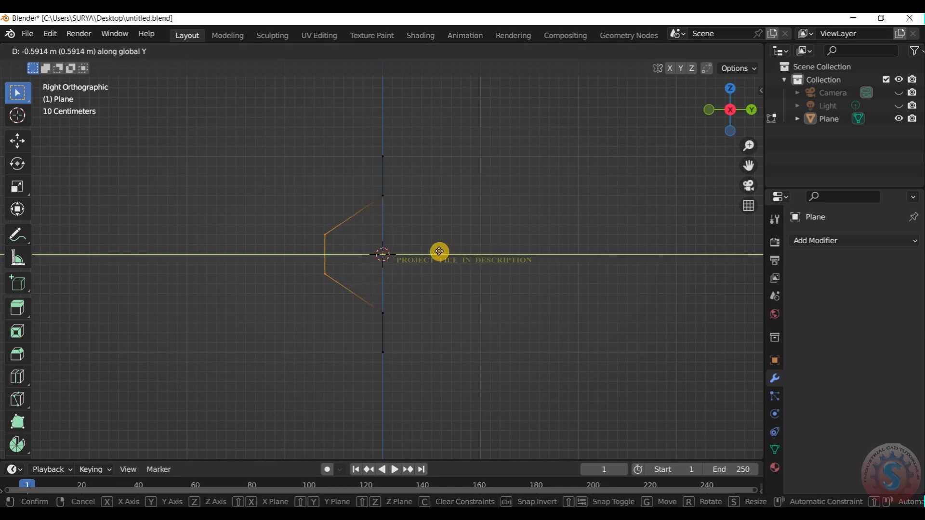
left_click(445, 251)
Step: Deselect the mesh and return the viewport to solid shading
left_click_drag(339, 210, 366, 211)
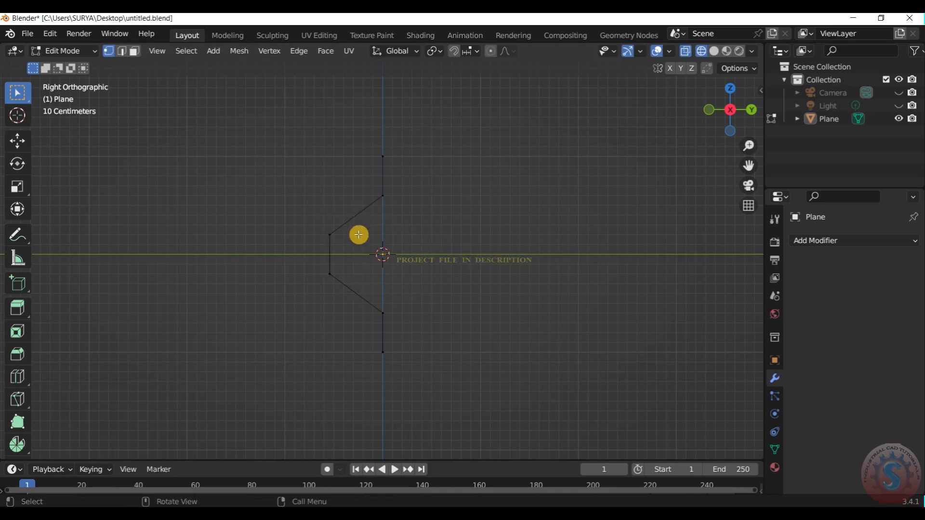
key("z")
left_click(236, 169)
key("z")
left_click(395, 184)
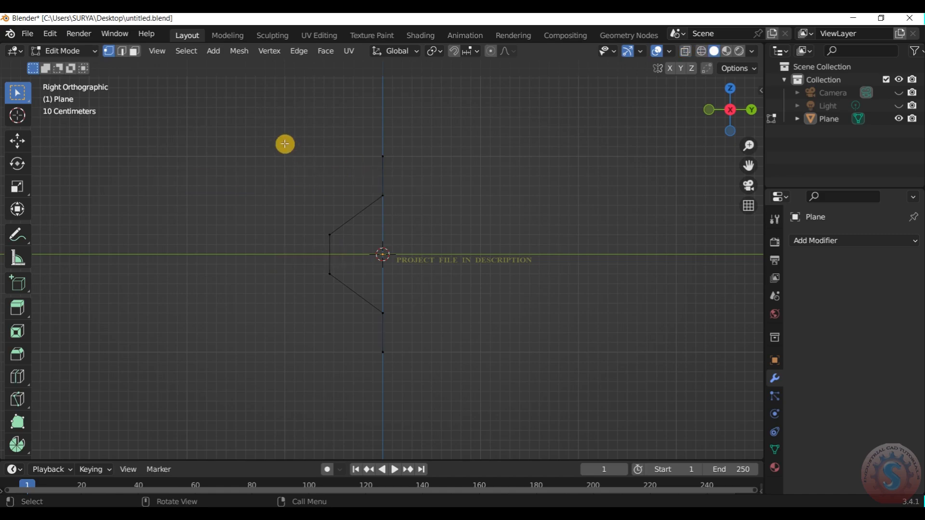
Step: Delete the upper and lower slanted faces that connect the front strip to the rear strips
scroll(347, 162, "down", 2)
left_click_drag(727, 118, 460, 199)
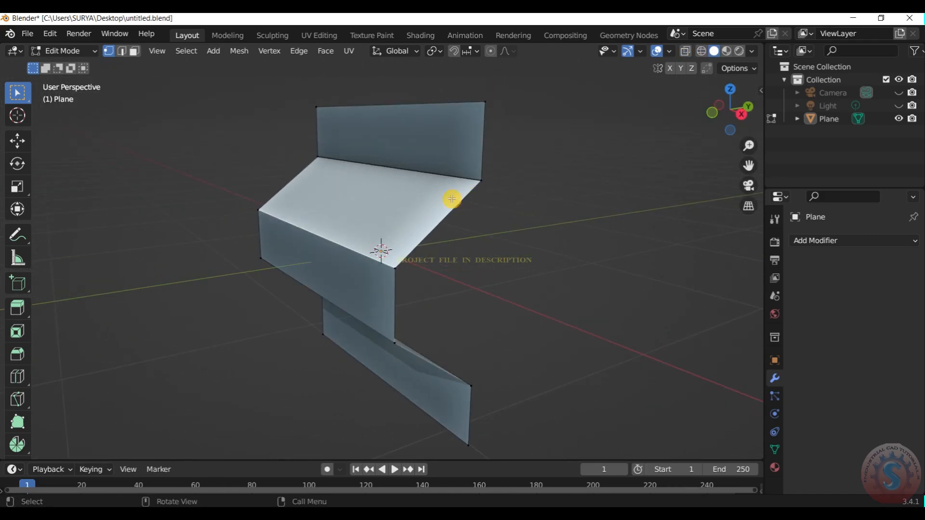
left_click(132, 53)
left_click(394, 203)
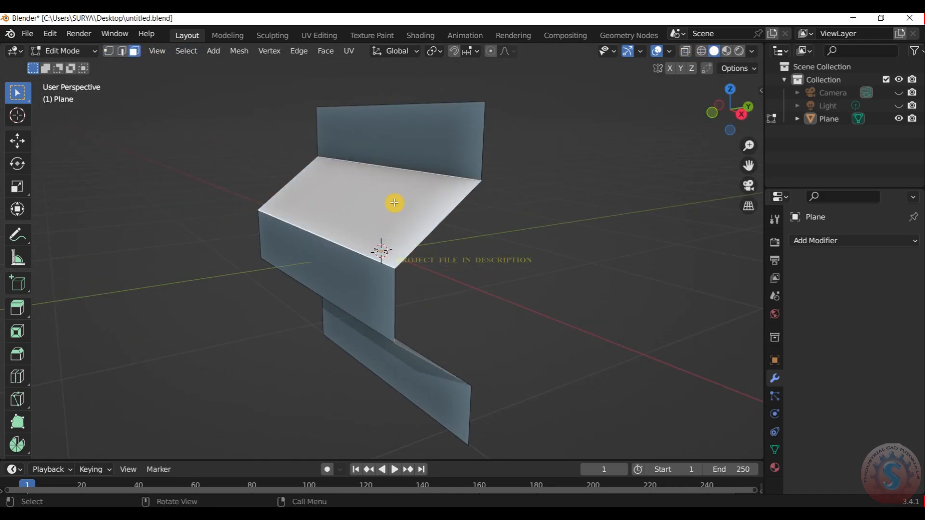
key("x")
left_click(394, 203)
left_click(428, 379)
left_click_drag(730, 109, 681, 165)
key("x")
left_click(442, 268)
left_click_drag(730, 111, 345, 255)
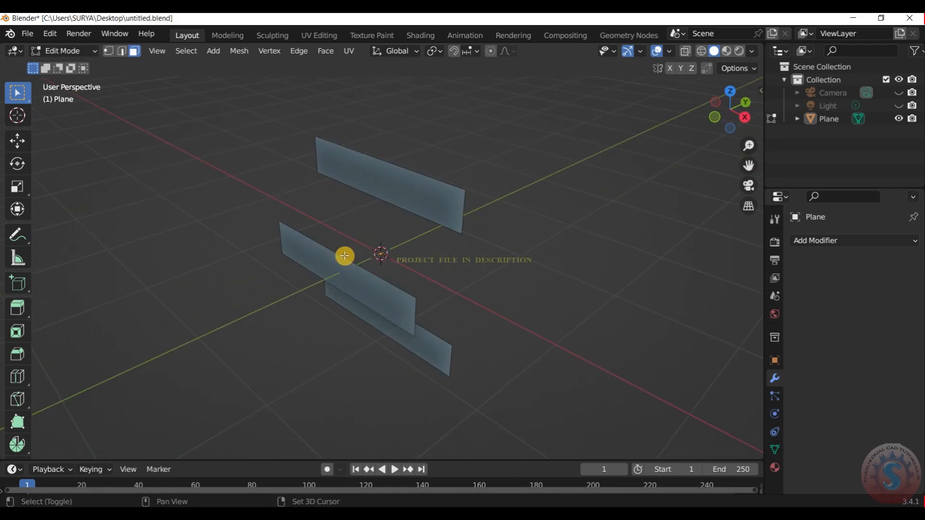
Step: Fill faces from the front strip's upper edge to the rear plane's top edge, and from its lower edge to the rear plane's bottom edge
left_click(370, 155, "shift")
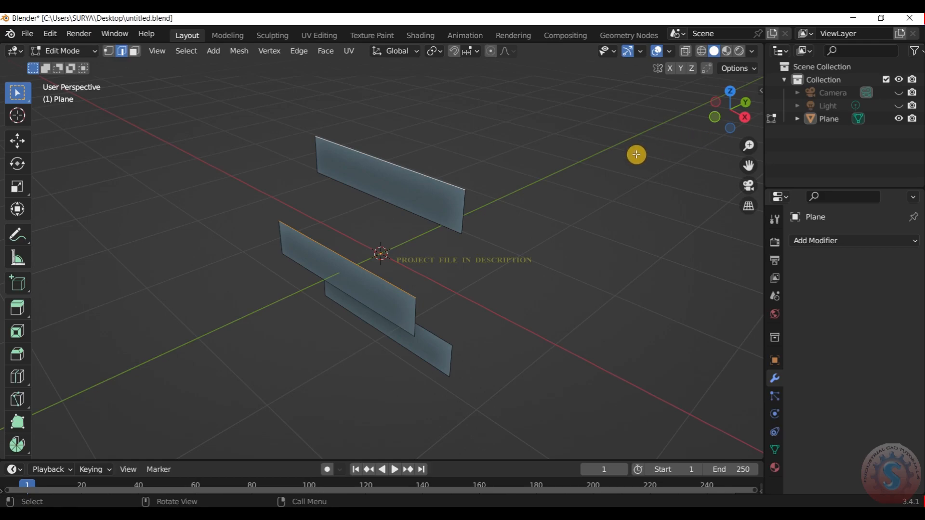
key("f")
left_click_drag(730, 110, 706, 146)
left_click(443, 345, "shift")
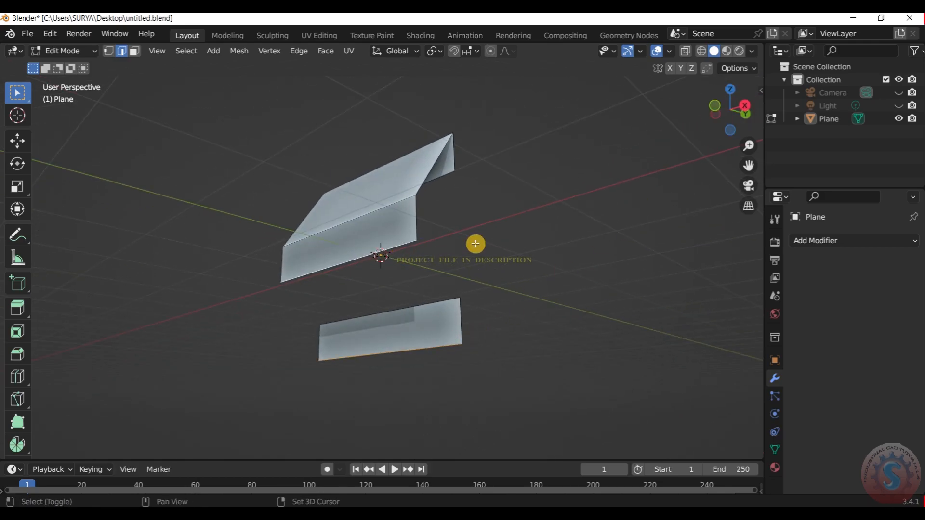
key("f")
Step: Fill the gap between the upper and lower rear strips with a face
left_click_drag(730, 104, 781, 102)
left_click(649, 122)
left_click(380, 209)
key("f")
left_click(508, 219)
Step: Select the open edge loop on the positive X end of the shape and fill it with a face
scroll(508, 219, "up", 2)
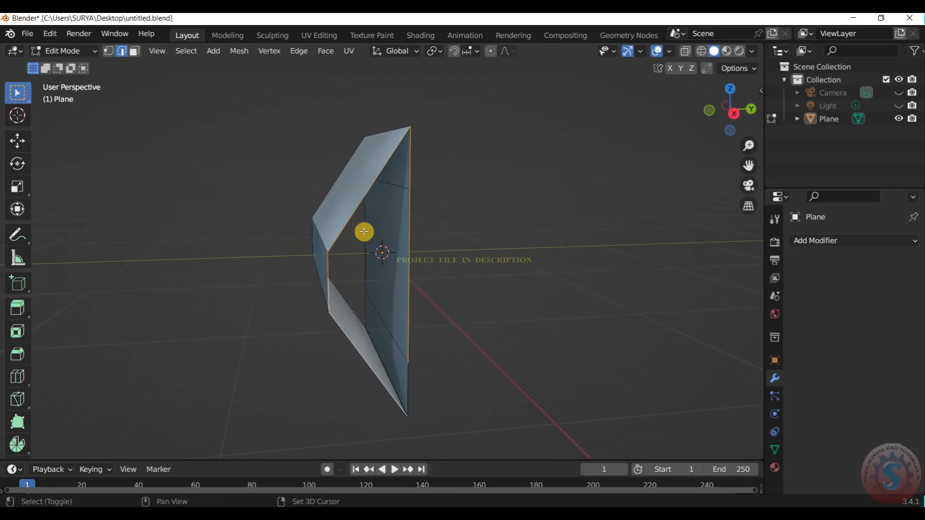
left_click(408, 380, "shift")
key("f")
left_click(491, 259)
Step: Close the open edge loop on the opposite end with a face and save the file
left_click_drag(719, 116, 916, 114)
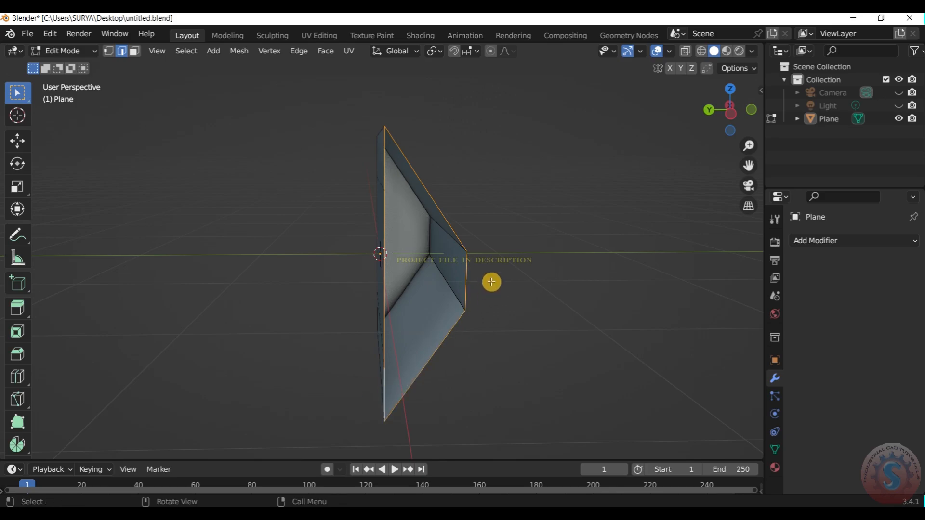
left_click_drag(714, 107, 349, 75)
left_click(25, 35)
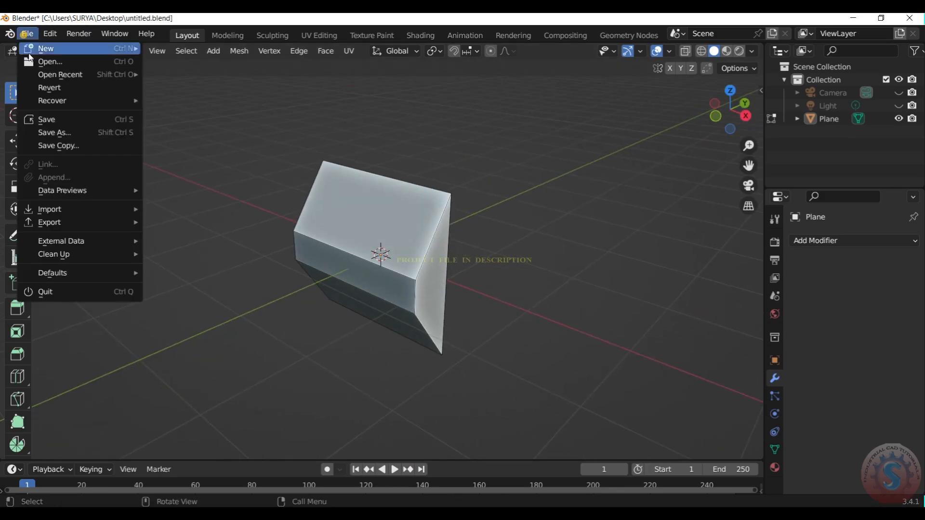
left_click(56, 121)
Step: Add two evenly spaced horizontal loop cuts to the narrow front face without sliding them
scroll(643, 188, "up", 2)
mouse_move(731, 124)
left_mouse_down()
mouse_move(719, 107)
mouse_move(688, 106)
mouse_move(725, 109)
left_mouse_up()
key("ctrl+r")
scroll(422, 261, "up", 1)
left_click(421, 261)
right_click(421, 261)
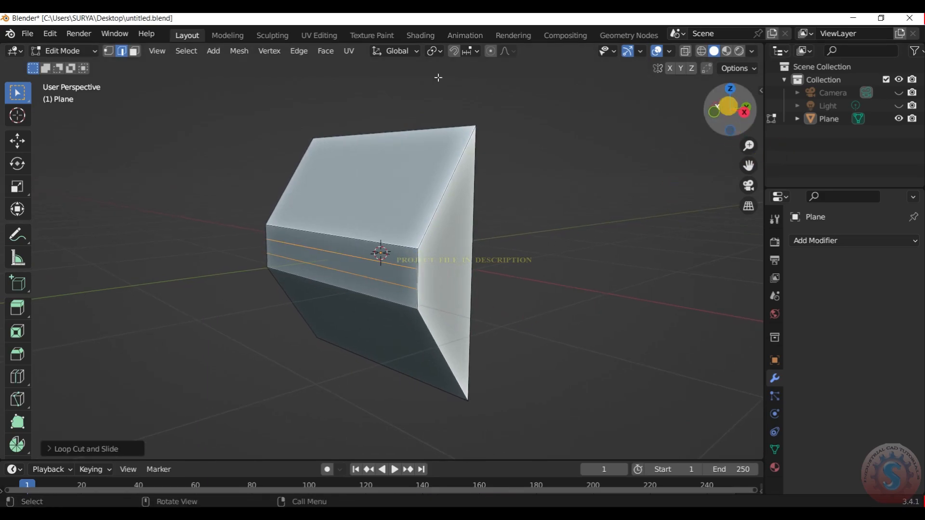
Step: In the right orthographic view, move the two new front edges slightly outward along negative Y to round the front
left_click(108, 51)
left_click(715, 111)
left_click_drag(723, 110, 720, 110)
left_click(711, 112)
key("KP_2")
key("KP_7")
key("KP_3")
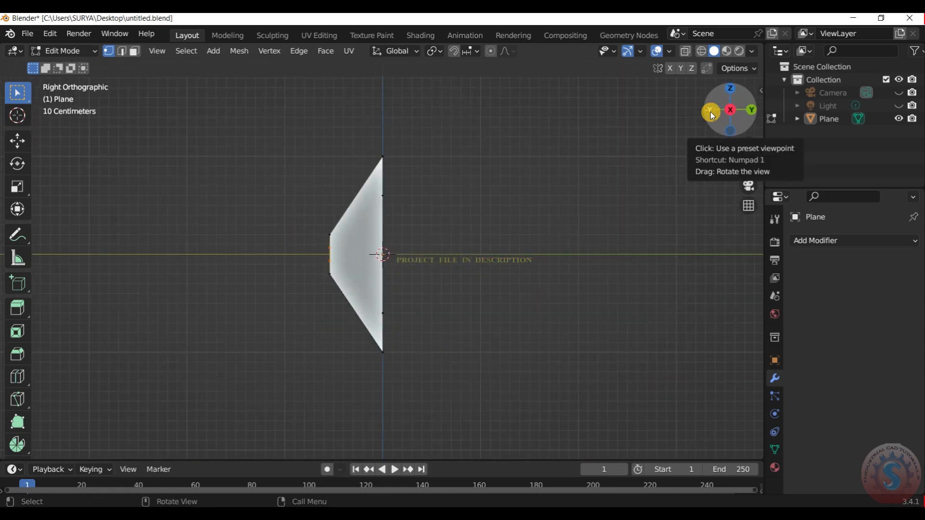
scroll(258, 291, "up", 3)
key("g")
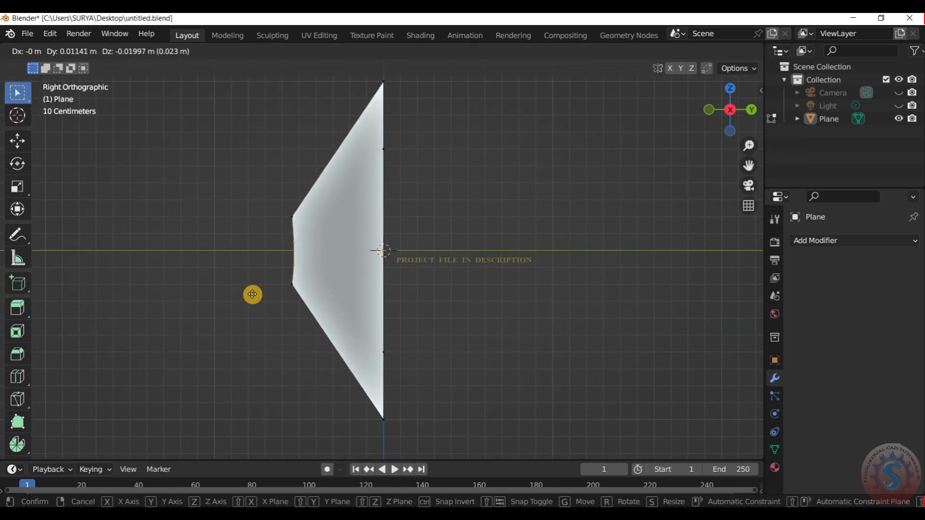
key("y")
left_click(242, 292)
left_click(623, 176)
mouse_move(730, 109)
left_mouse_down()
mouse_move(799, 121)
mouse_move(699, 110)
mouse_move(721, 110)
left_mouse_up()
scroll(473, 197, "down", 2)
scroll(349, 147, "up", 2)
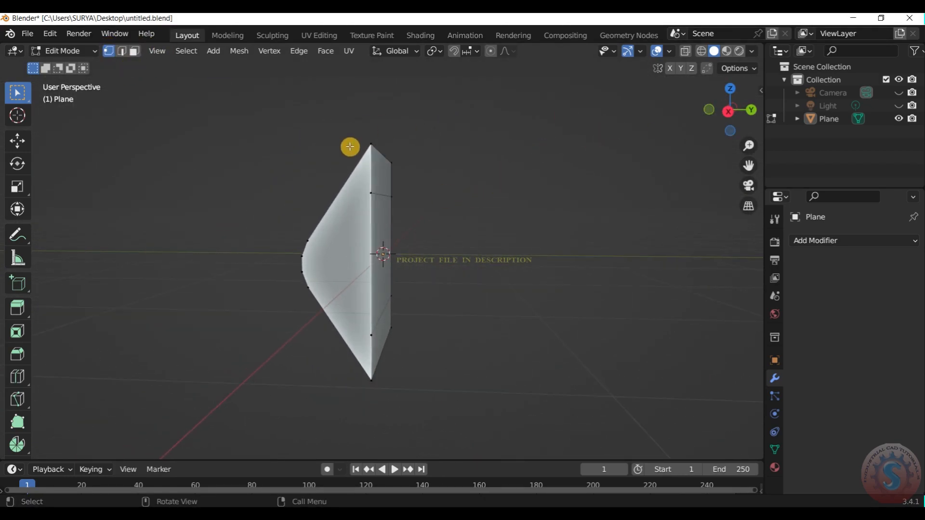
key("k")
key("Escape")
left_click(46, 52)
left_click_drag(748, 104, 708, 112)
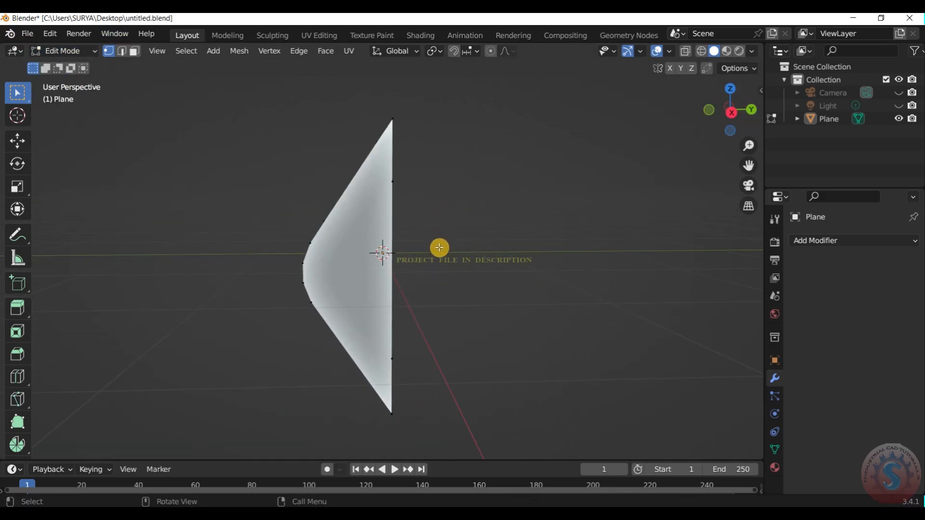
key("k")
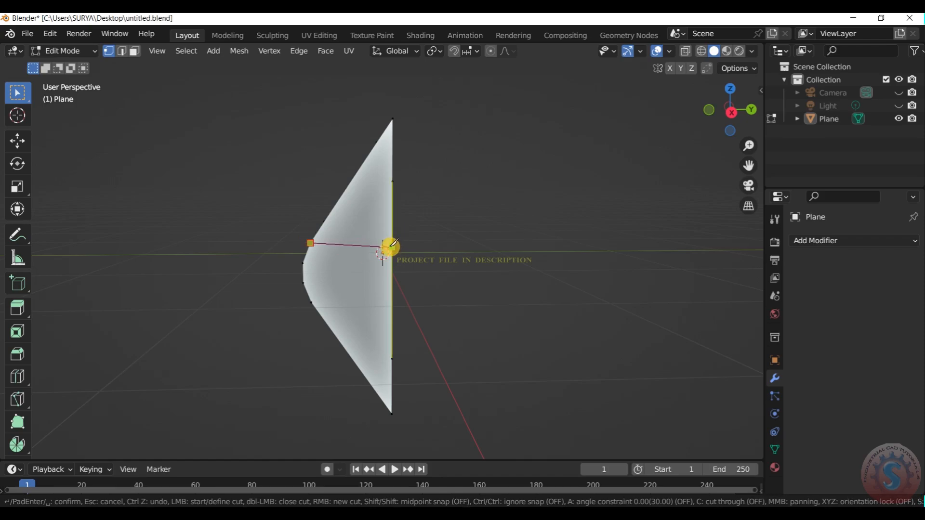
key("Escape")
Step: Show the mesh in the right orthographic view
key("KP_1")
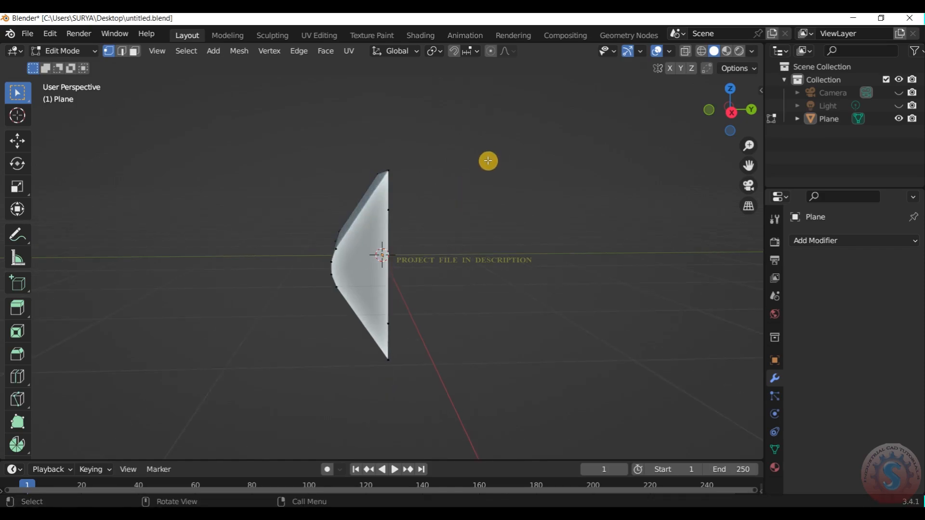
key("KP_3")
scroll(499, 241, "up", 3)
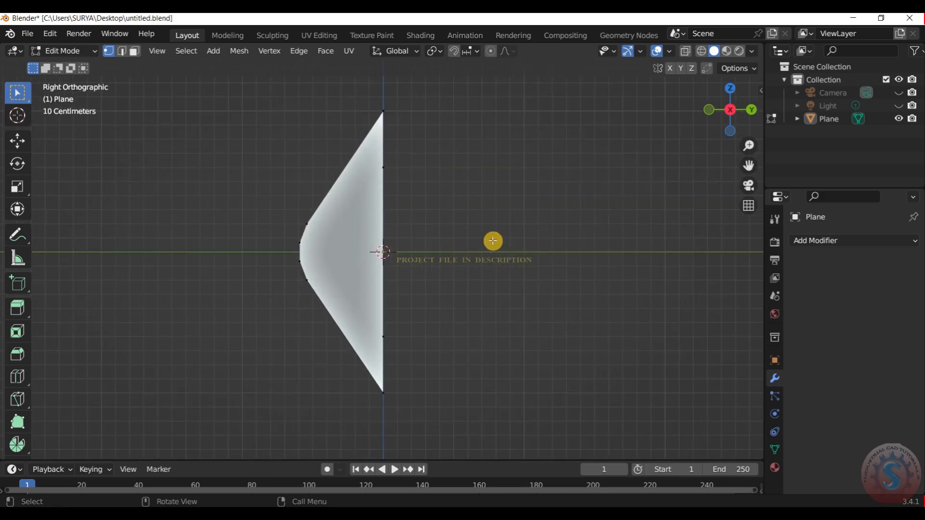
key("k")
left_click(307, 224)
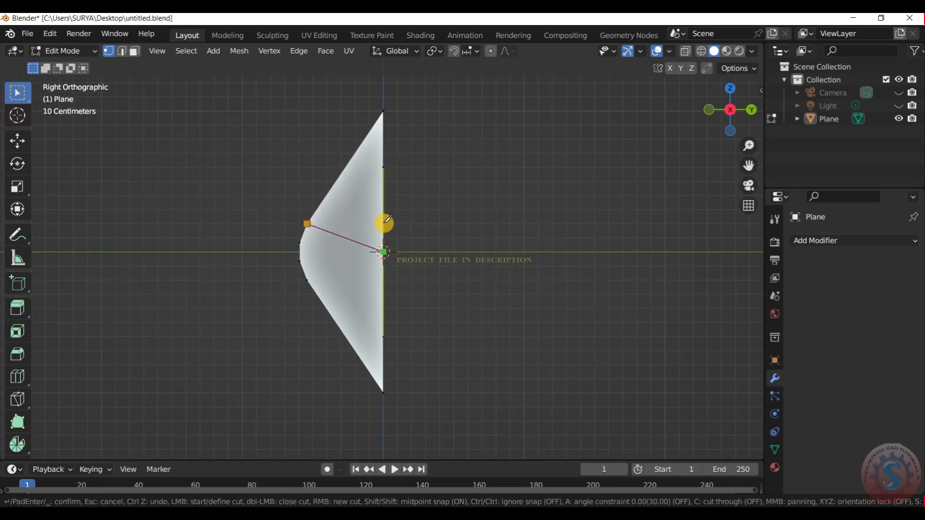
key("ctrl")
left_click(384, 224, "ctrl")
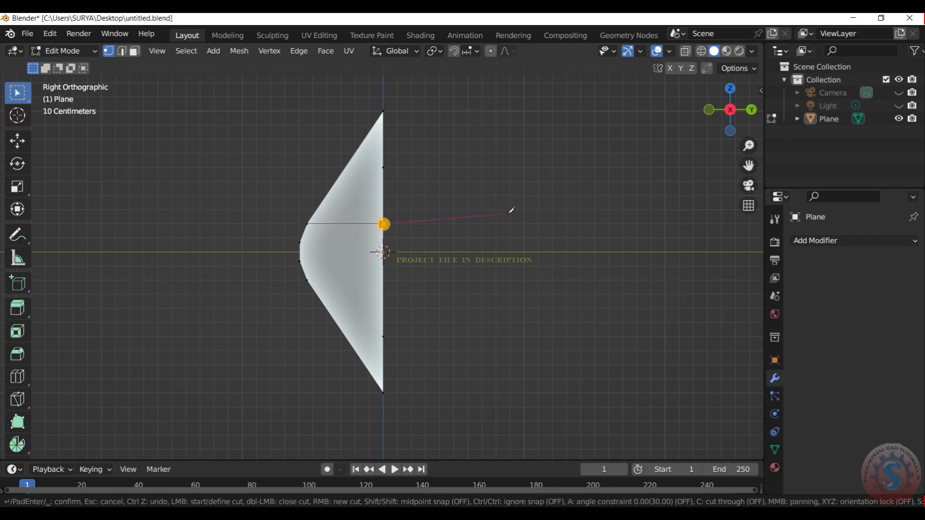
key("Return")
Step: Knife-cut the side face horizontally from the uppermost vertex of the rounded front to the rear edge
key("k")
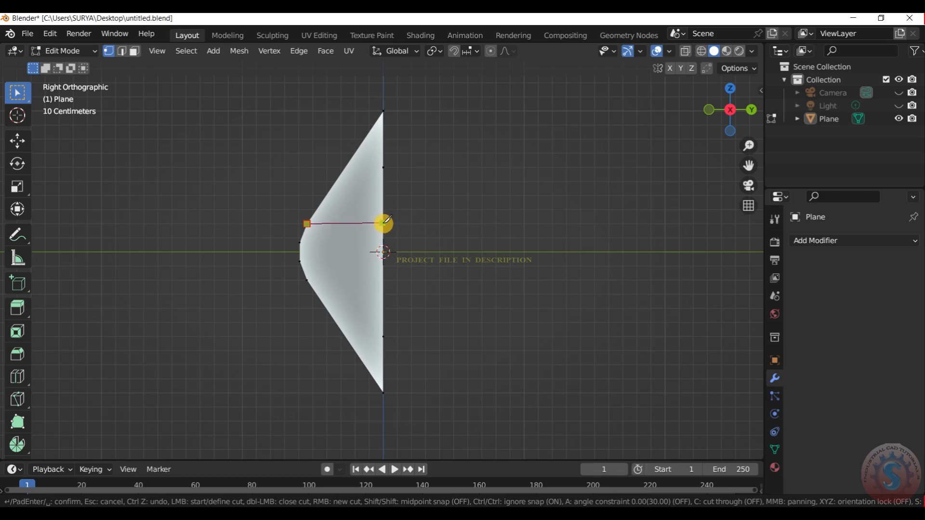
key("shift")
key("ctrl")
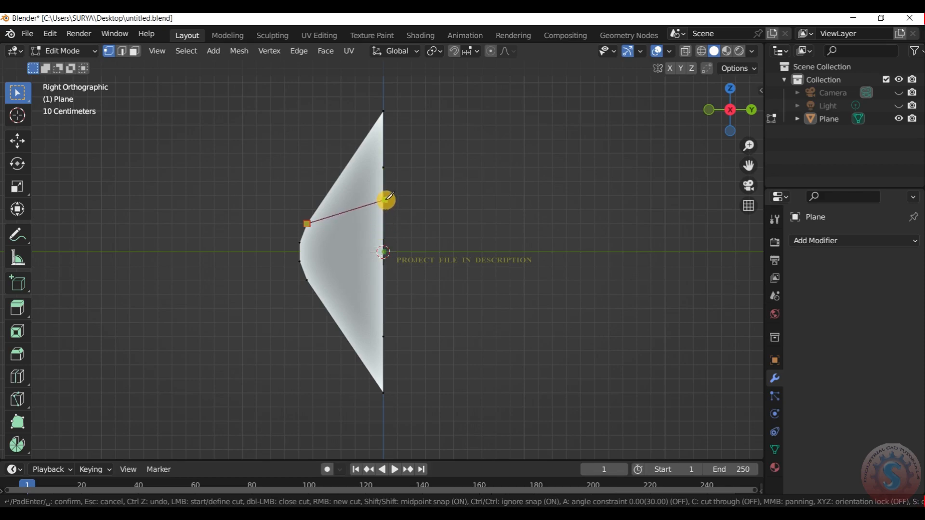
left_click(384, 223)
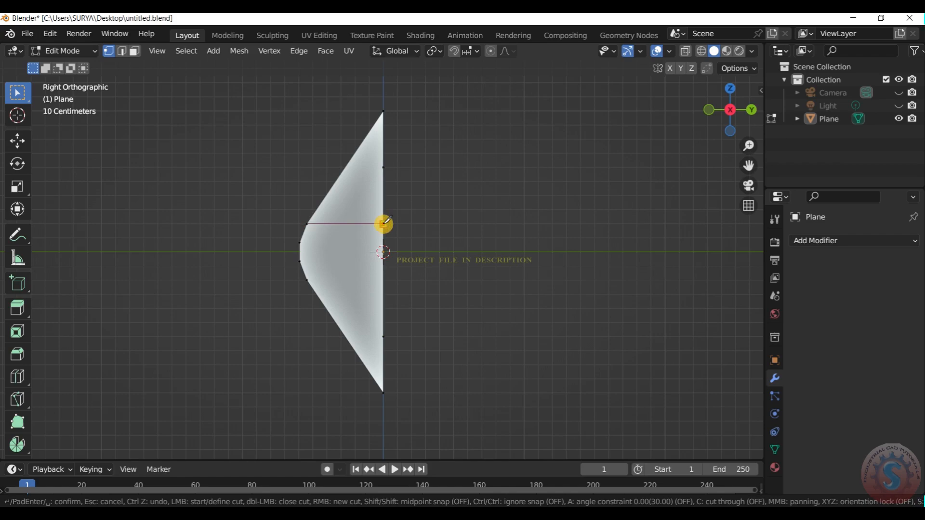
key("Return")
Step: Try to knife-cut the side face horizontally from the second vertex of the rounded front to the rear edge
scroll(304, 250, "up", 1)
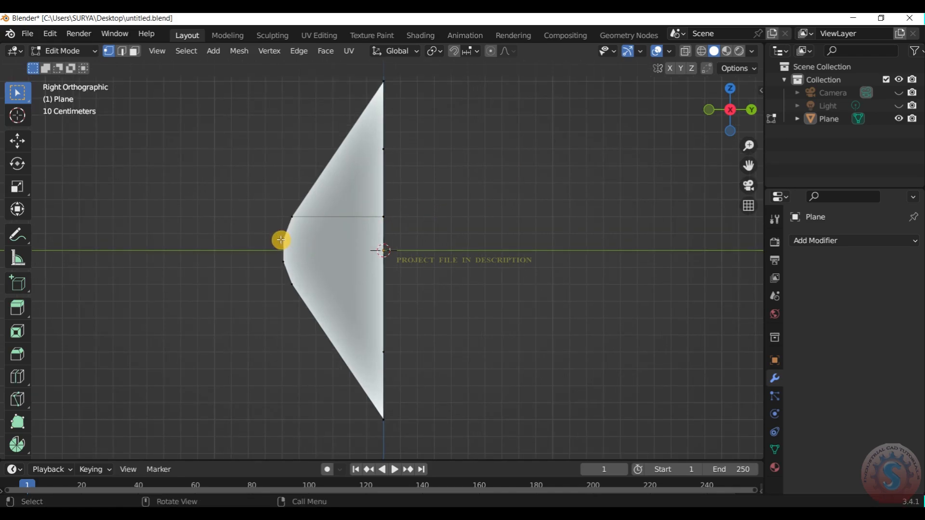
key("k")
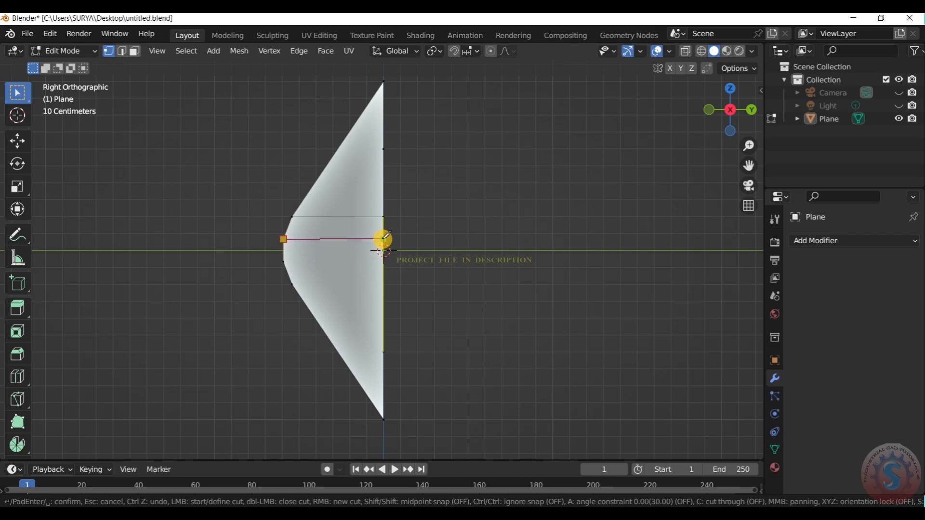
left_click(383, 239)
key("ctrl")
left_click(384, 239)
key("Return")
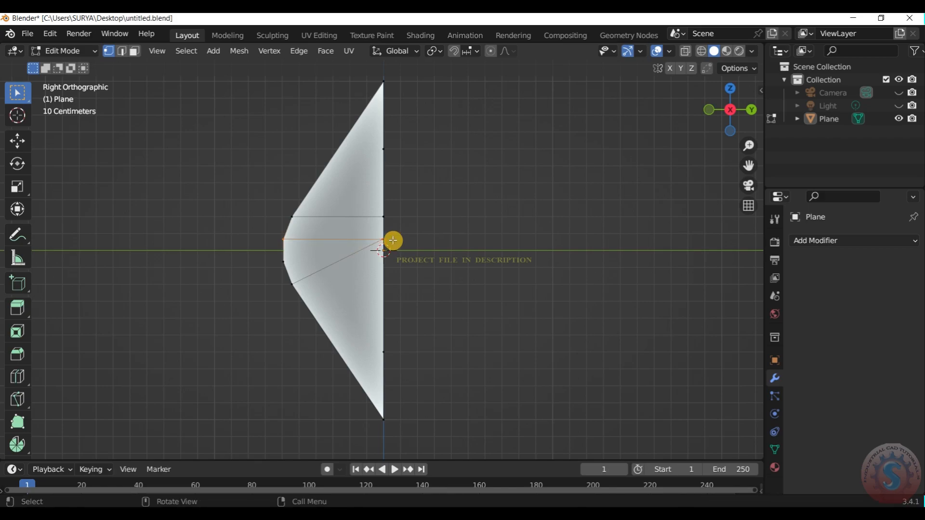
Step: Remove the stray diagonal edge and the second horizontal cut from the side face, and return to vertex selection
left_click(63, 51)
key("x")
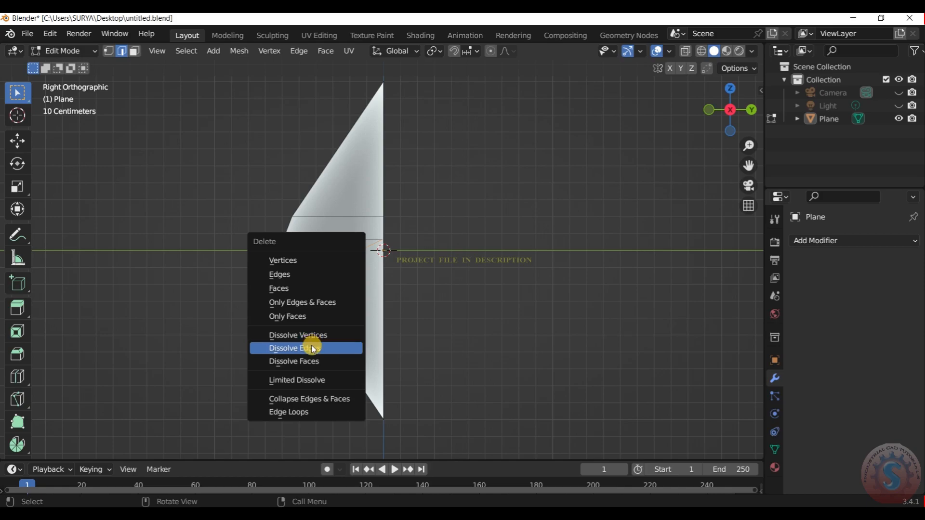
left_click(312, 346)
key("ctrl+z")
key("x")
left_click(365, 265)
key("1")
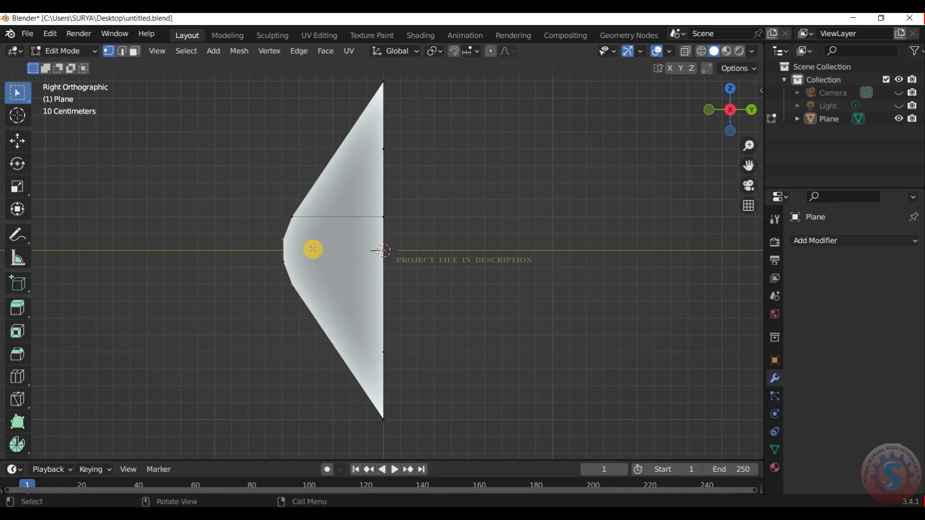
Step: Knife-cut the side face horizontally from each of the three remaining rounded-front vertices to the rear edge
key("k")
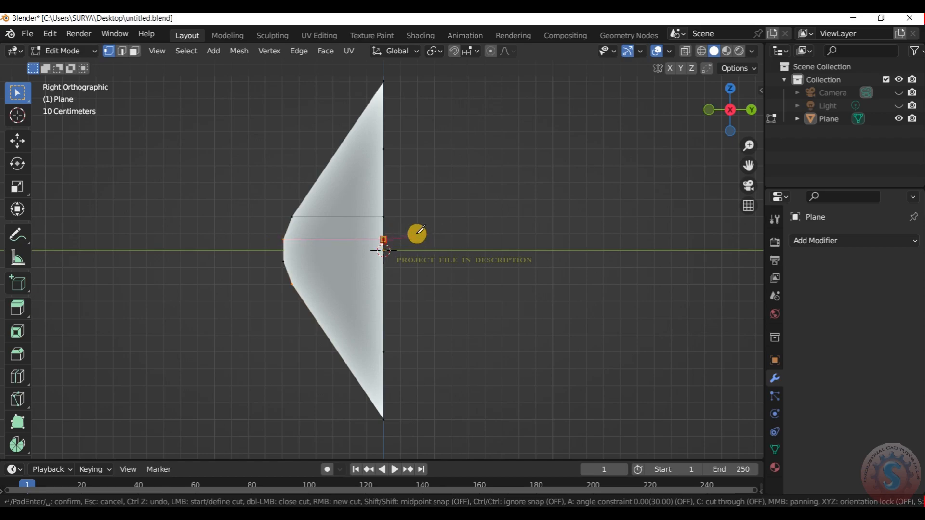
scroll(343, 275, "up", 3)
left_click(212, 263)
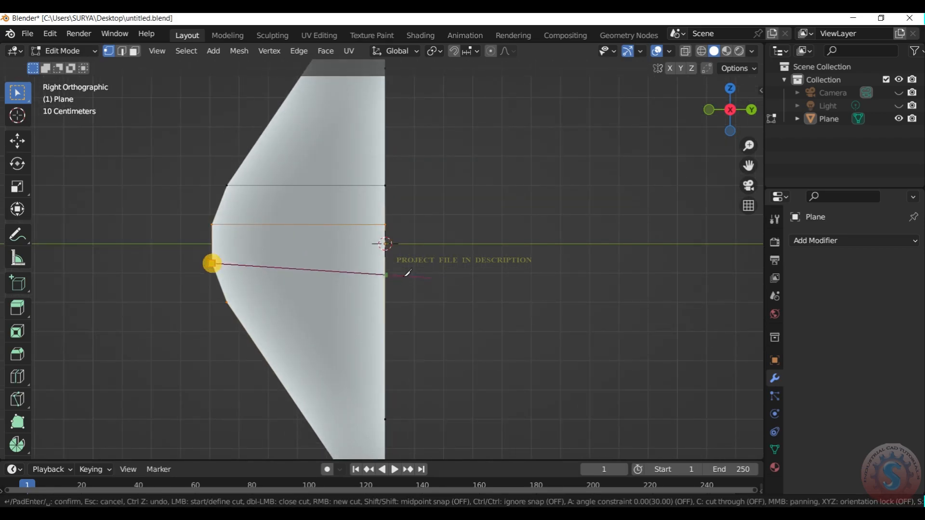
left_click(385, 263)
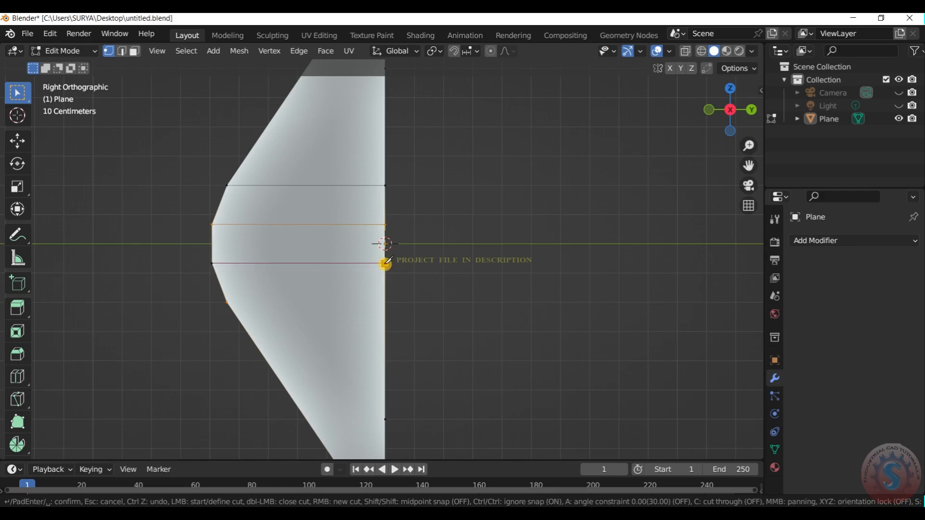
key("Return")
key("k")
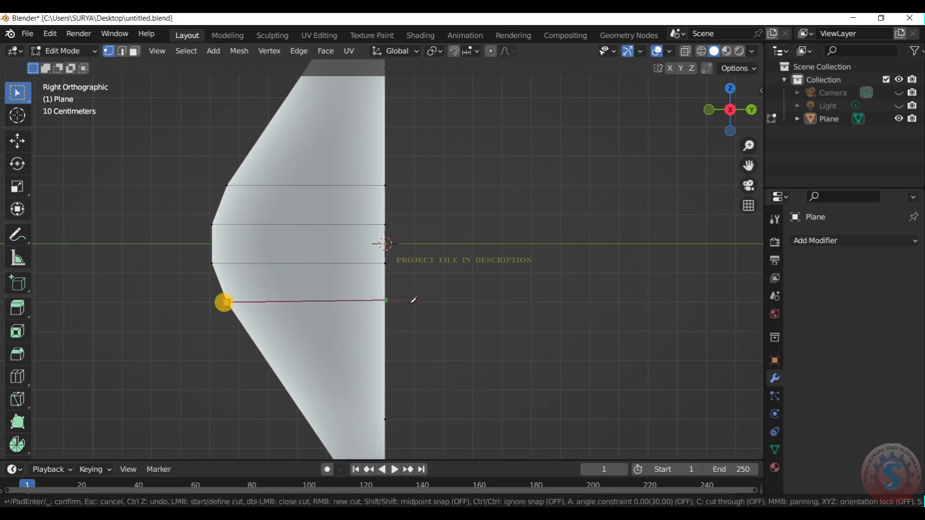
key("Return")
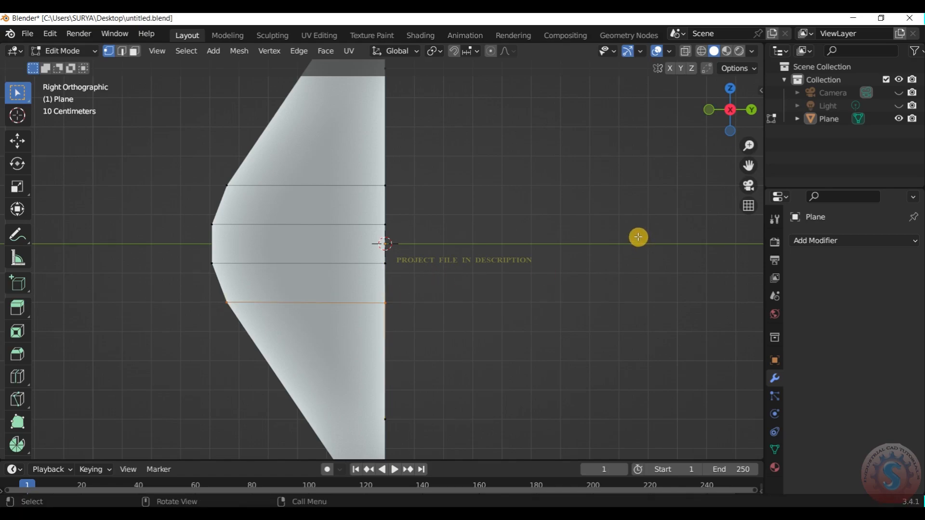
Step: Try to knife-cut the upper part of the side face horizontally from the rear-edge vertex to the sloping front edge
scroll(639, 238, "down", 3)
left_click_drag(729, 108, 686, 120)
key("KP_7")
key("KP_1")
key("KP_3")
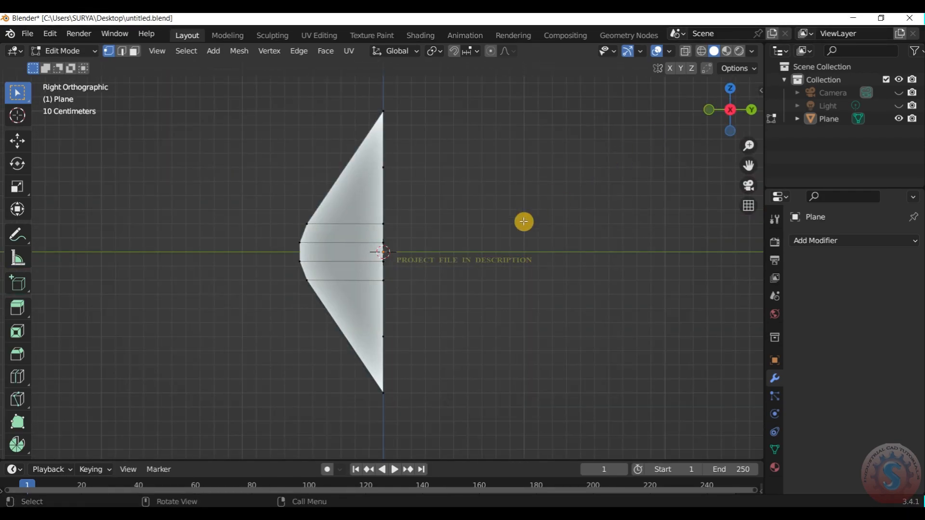
key("k")
key("ctrl")
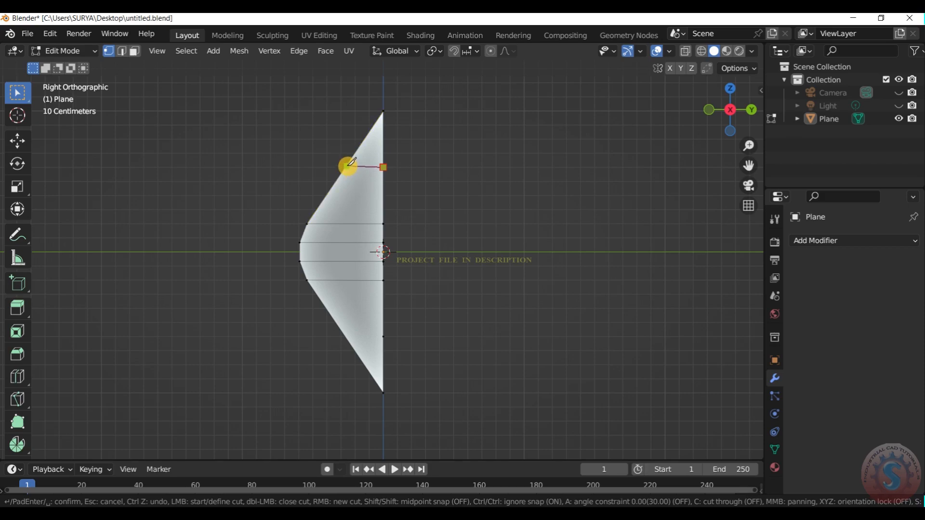
left_click(347, 167)
key("Return")
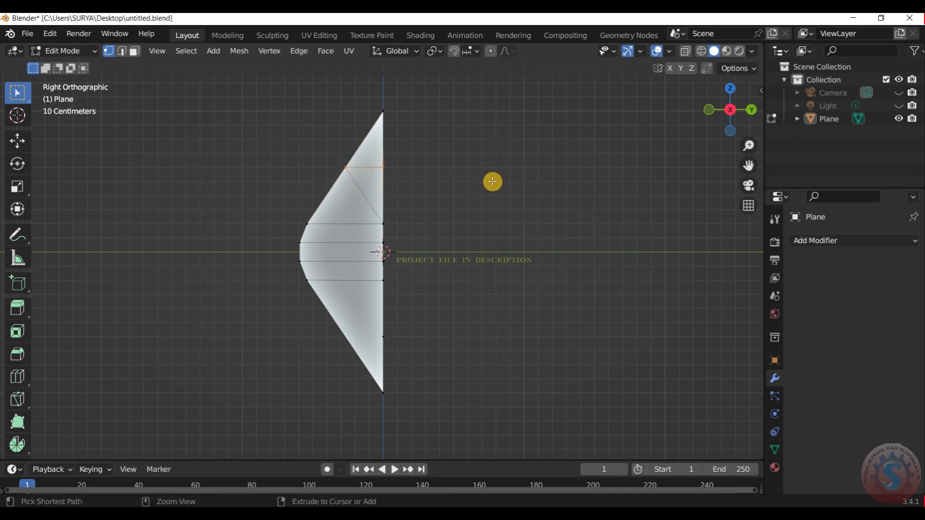
Step: Knife-cut the side face from the upper rear-edge vertex straight across to the upper sloping edge, leaving no diagonal
key("k")
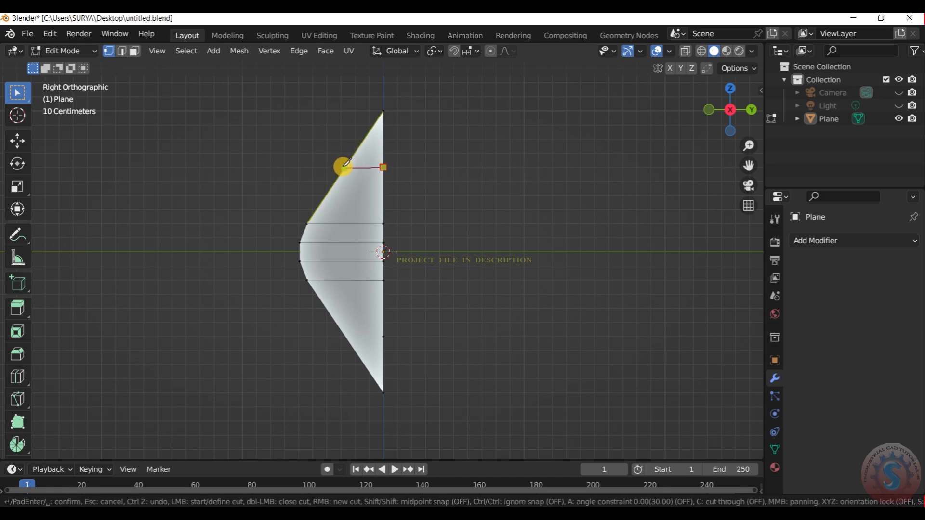
key("Return")
left_click(366, 163)
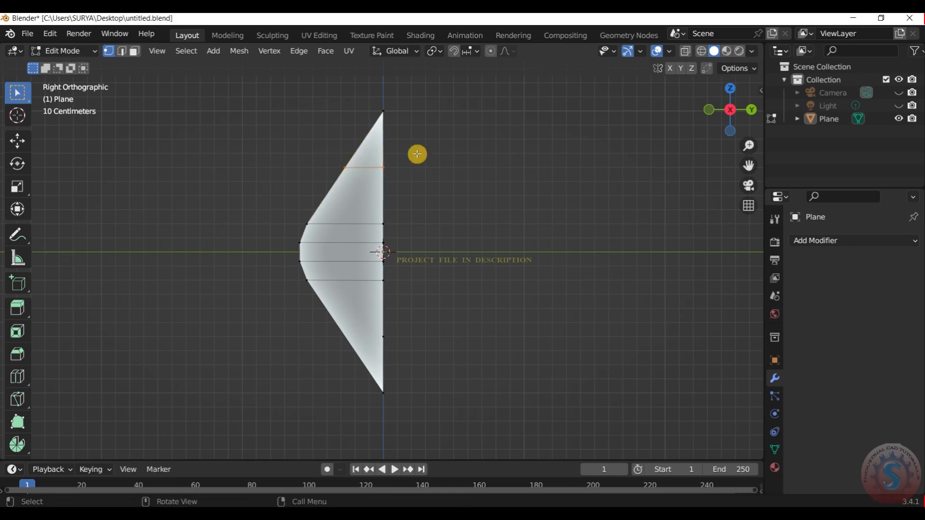
left_click_drag(716, 114, 663, 144)
scroll(663, 144, "down", 1)
mouse_move(726, 106)
left_mouse_down()
mouse_move(670, 107)
mouse_move(675, 116)
mouse_move(739, 97)
left_mouse_up()
scroll(674, 116, "down", 2)
scroll(424, 297, "up", 2)
left_click(398, 316)
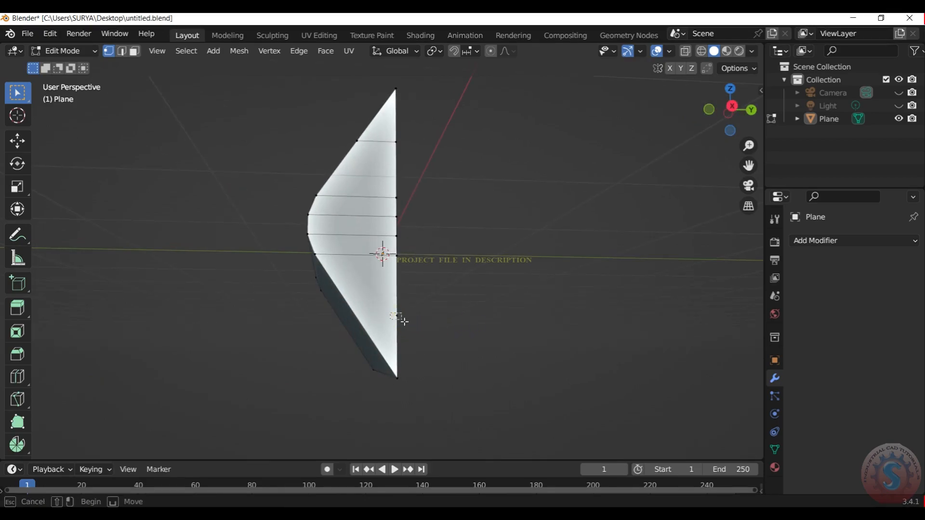
key("k")
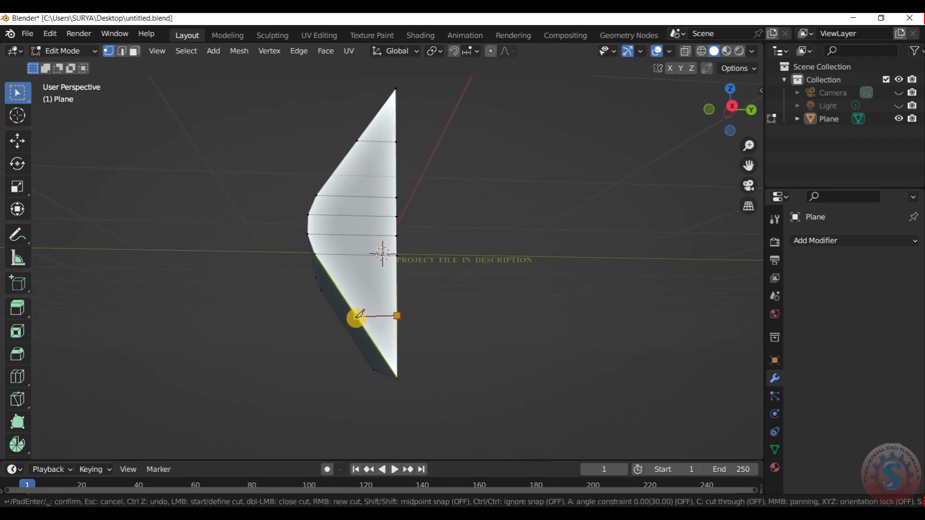
key("Escape")
Step: Knife-cut the side face horizontally from the lower rear-edge vertex to the lower sloping edge in the right orthographic view
key("KP_3")
scroll(367, 354, "up", 3)
left_click_drag(746, 169, 764, 122)
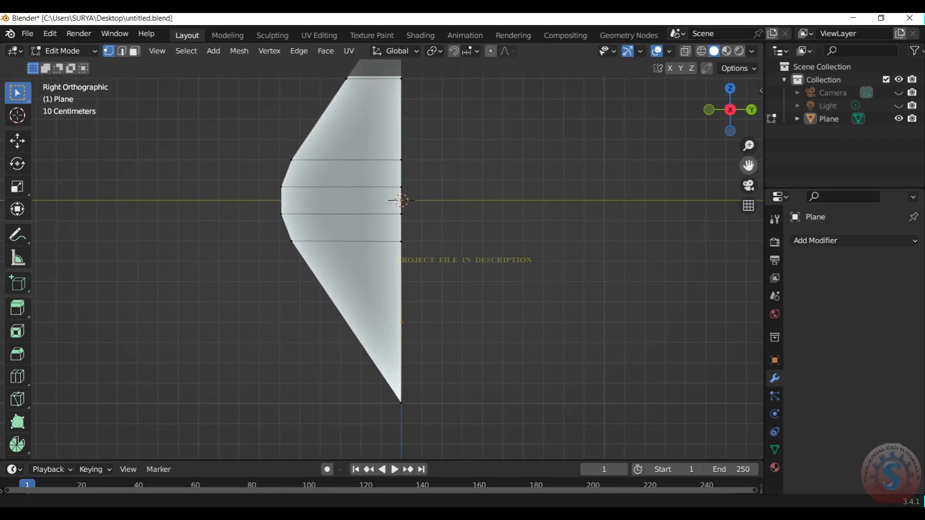
key("k")
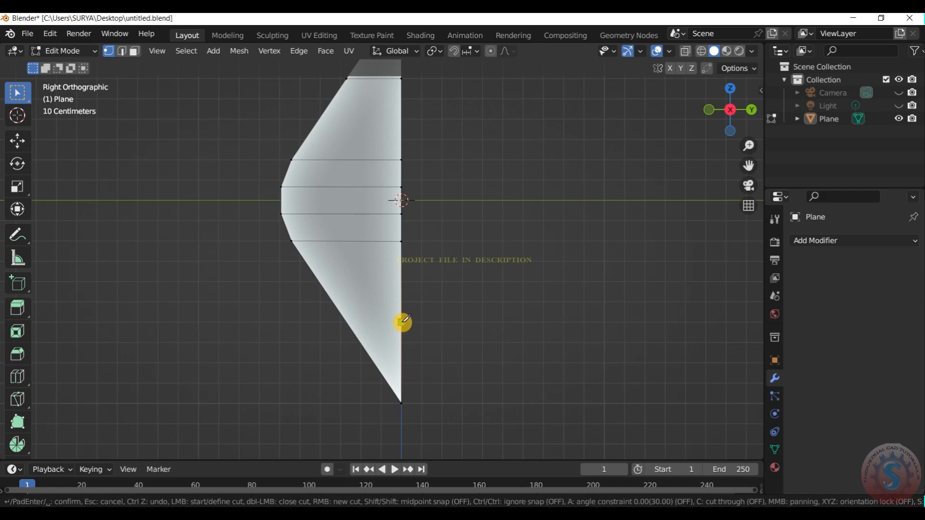
left_click(347, 322)
key("Return")
Step: Add one centred vertical loop cut to the upper strip of the rear face in edge selection mode
scroll(567, 285, "down", 4)
scroll(702, 106, "up", 2)
left_click_drag(709, 107, 116, 122)
scroll(708, 107, "down", 3)
scroll(733, 103, "down", 1)
left_click_drag(758, 77, 718, 87)
left_click(120, 51)
key("ctrl+r")
left_click(391, 189)
right_click(430, 179)
Step: Add one centred vertical loop cut to the lower strip of the rear face and return to vertex selection
key("ctrl+r")
left_click(398, 295)
right_click(398, 295)
left_click(109, 51)
scroll(338, 185, "up", 1)
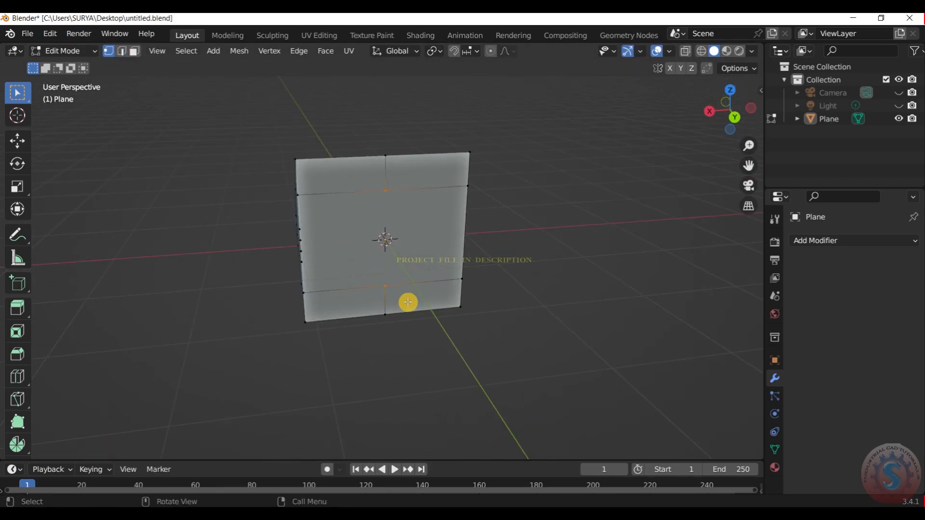
Step: Connect the midpoint vertices of the upper and lower edges across the rounded front with Connect Vertex Path
mouse_move(731, 107)
left_mouse_down()
mouse_move(708, 111)
mouse_move(718, 110)
left_mouse_up()
left_click(717, 110)
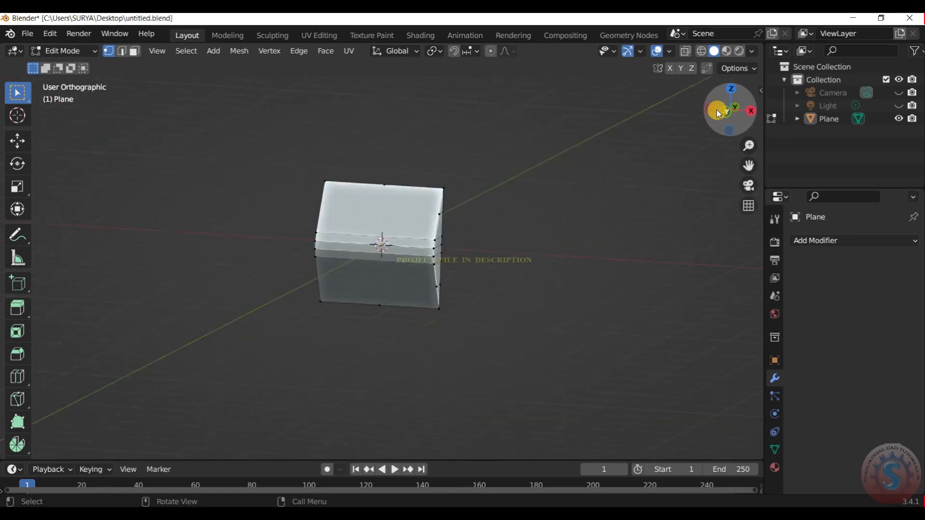
key("KP_0")
key("KP_1")
key("KP_3")
key("KP_1")
key("KP_7")
left_click(716, 109)
left_click_drag(733, 108, 358, 122)
scroll(500, 201, "down", 1)
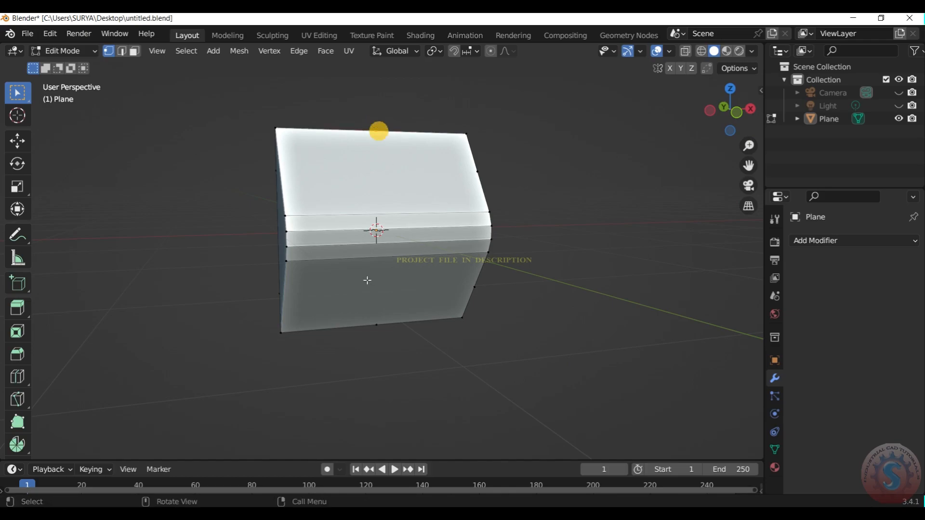
right_click(377, 329)
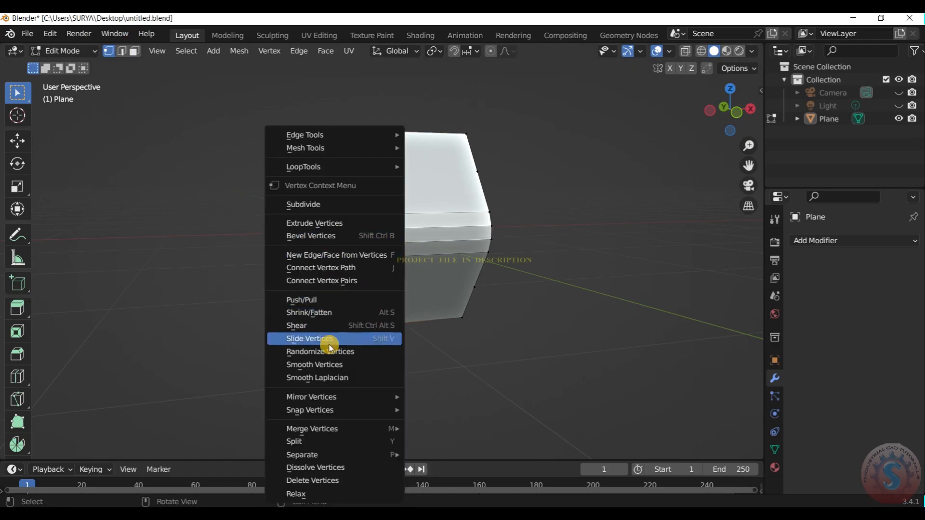
left_click(330, 268)
scroll(635, 183, "down", 2)
left_click_drag(727, 118, 603, 120)
left_click(729, 120)
key("KP_7")
key("KP_9")
key("KP_3")
key("KP_5")
left_click(729, 119)
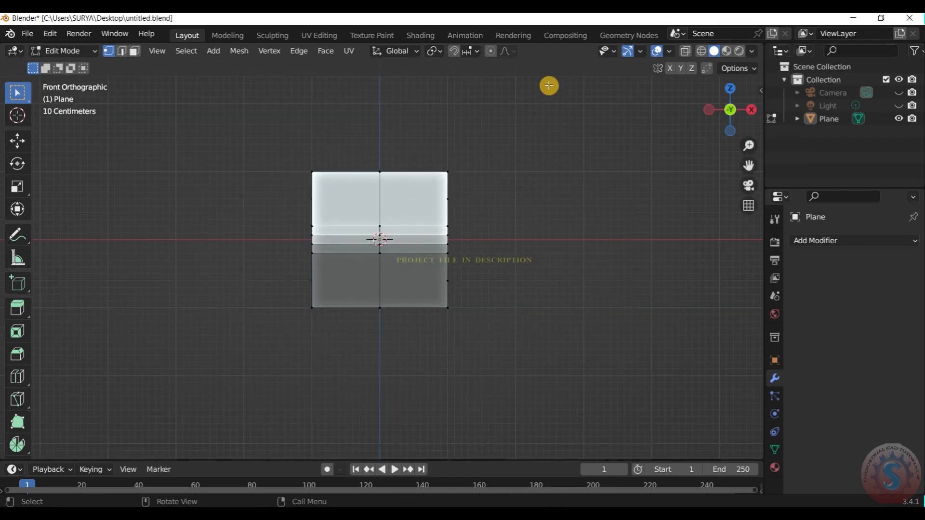
key("KP_0")
mouse_move(735, 116)
left_mouse_down()
mouse_move(723, 113)
mouse_move(734, 118)
mouse_move(728, 123)
left_mouse_up()
left_click(733, 116)
key("KP_0")
key("KP_0")
key("KP_0")
key("KP_0")
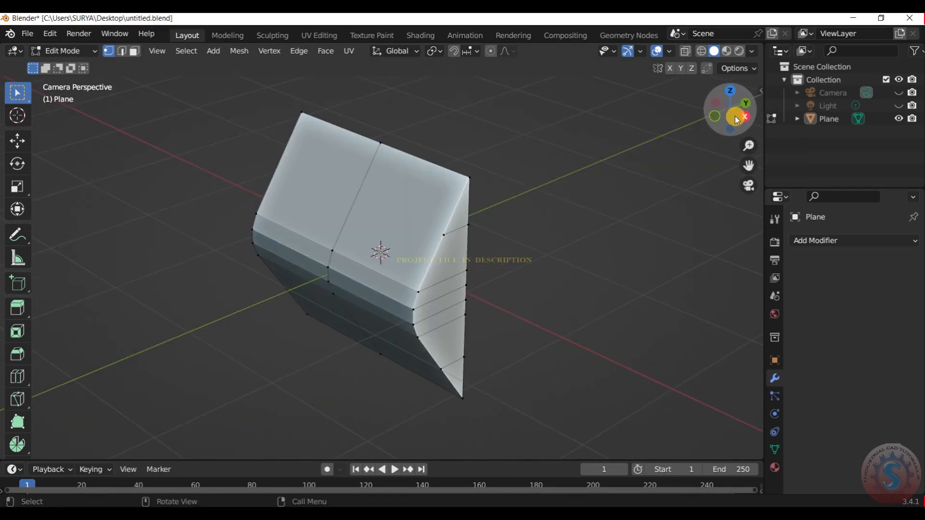
key("KP_0")
key("KP_0")
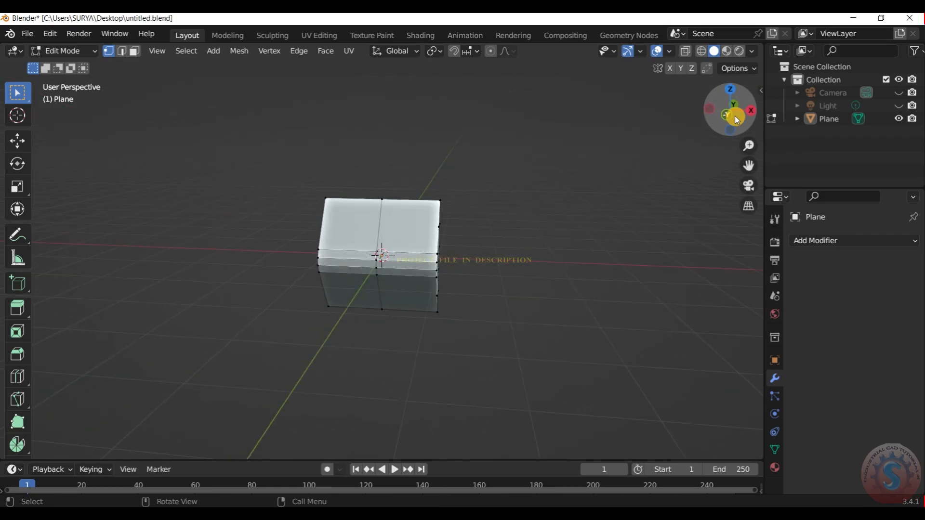
Step: Try to delete the negative-X half of the mesh in the front view, first by its vertices and again by its faces
left_click(735, 116)
left_click_drag(295, 174, 375, 332)
key("x")
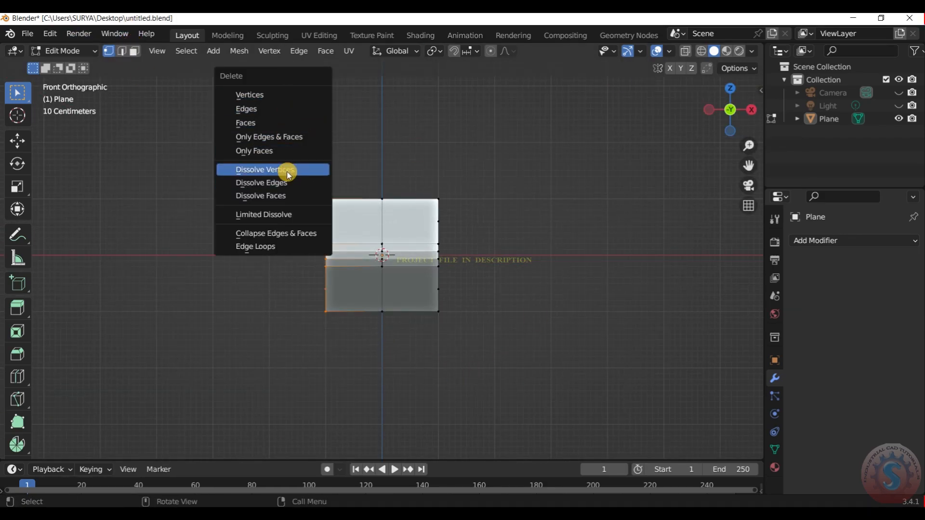
left_click(287, 172)
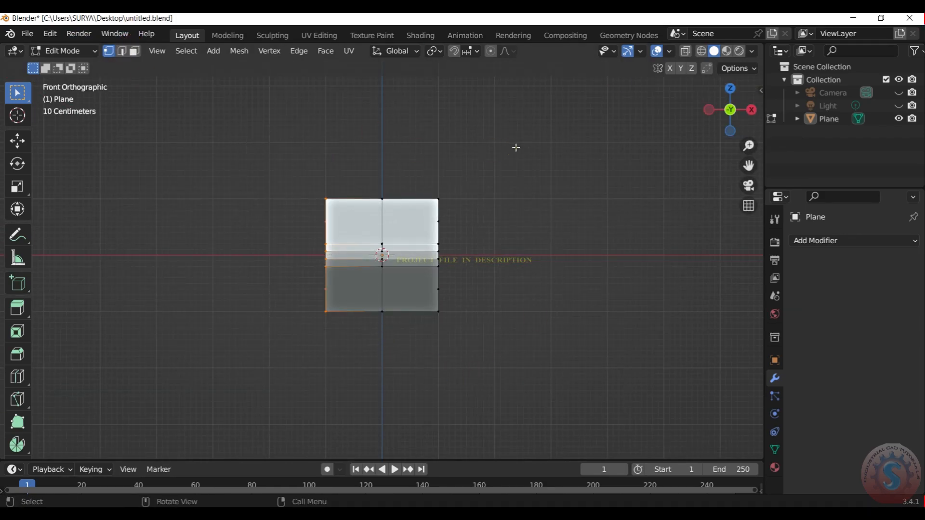
left_click(135, 51)
left_click_drag(287, 116, 364, 337)
key("x")
left_click(269, 140)
key("ctrl+z")
Step: Delete the negative-X half of the mesh up to the centre line, using vertex selection
left_click(108, 51)
left_click_drag(375, 315, 275, 142)
key("x")
left_click(268, 143)
left_click_drag(731, 110, 748, 107)
left_click_drag(742, 111, 715, 109)
scroll(741, 111, "up", 2)
left_click(433, 190, "alt")
left_click(228, 125)
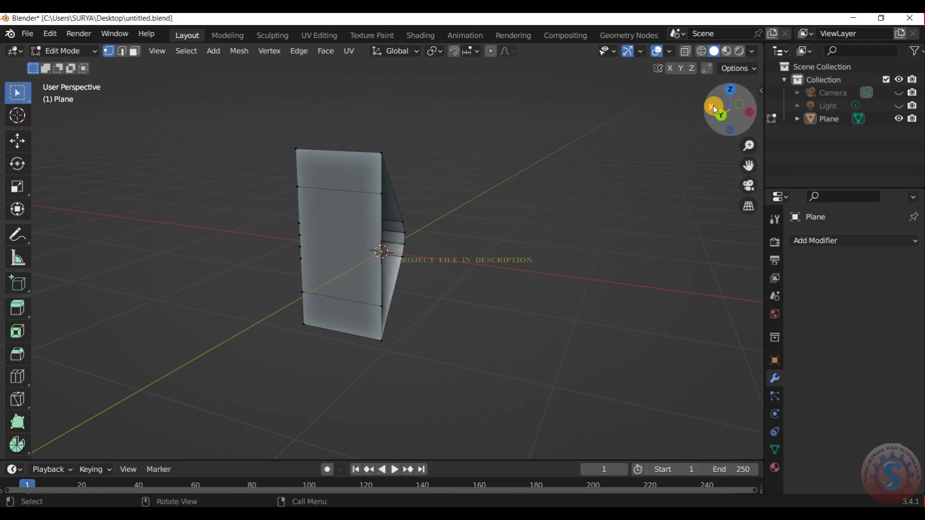
Step: Add a Mirror modifier to the remaining half of the mesh
left_click_drag(709, 106, 730, 108)
key("ctrl+r")
scroll(731, 109, "up", 1)
left_click(822, 241)
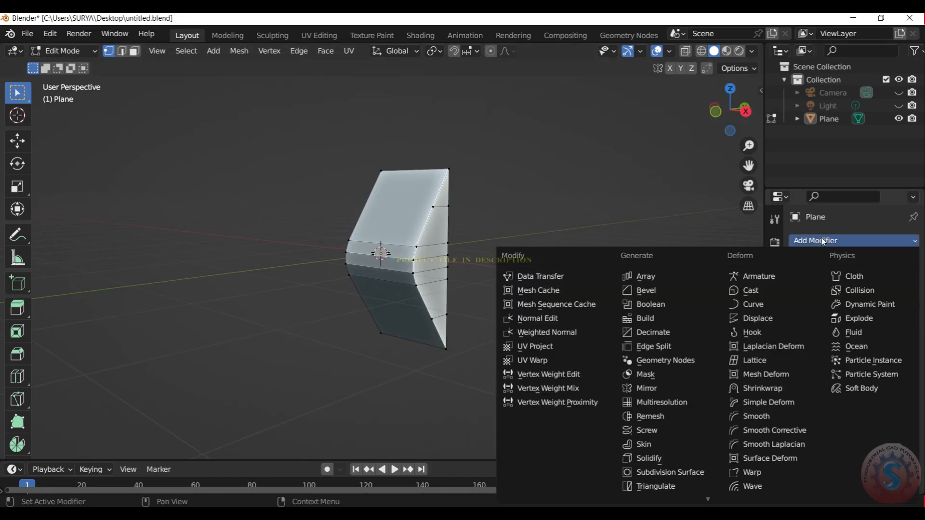
left_click(664, 380)
Step: Add three evenly spaced vertical loop cuts to both the upper and the lower strip of the rear face
left_click_drag(731, 108, 725, 109)
key("ctrl+r")
scroll(329, 182, "up", 2)
left_click(330, 182)
right_click(330, 182)
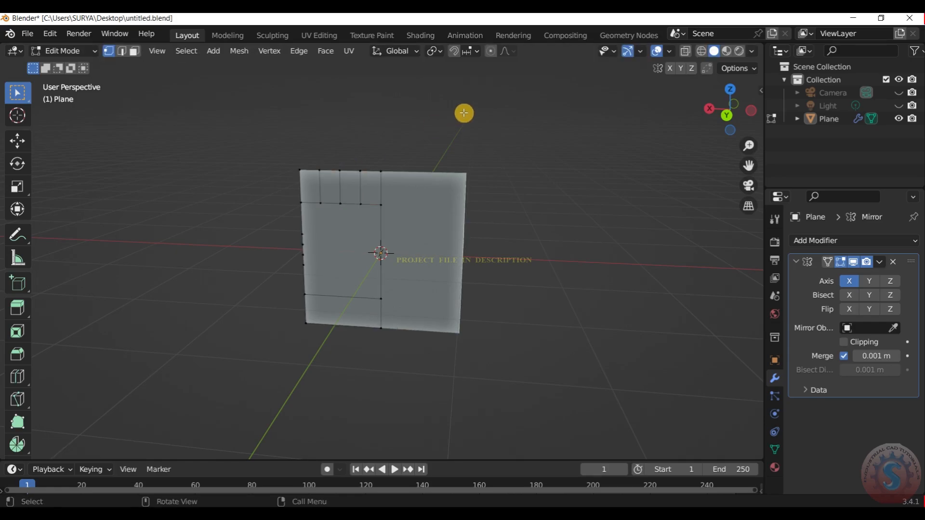
key("ctrl+r")
scroll(335, 306, "up", 2)
left_click(334, 306)
right_click(334, 305)
left_click(591, 173)
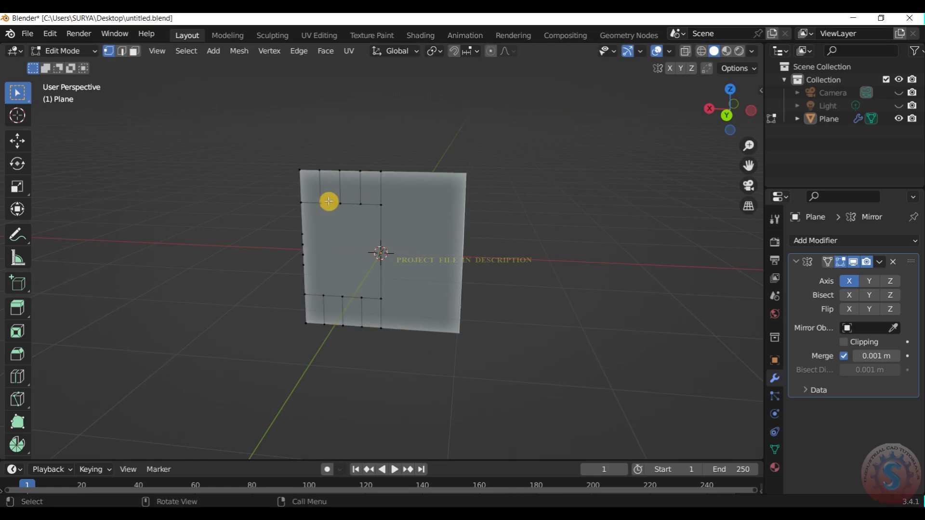
Step: Connect the three pairs of loop-cut vertices vertically across the middle section of the rear face
left_click_drag(377, 304, 376, 305, "shift")
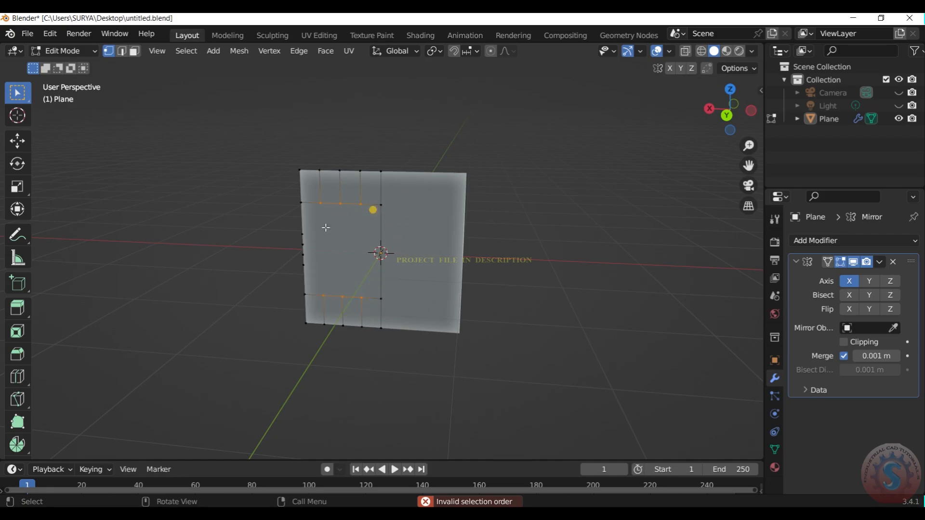
left_click(341, 200)
left_click(356, 299, "shift")
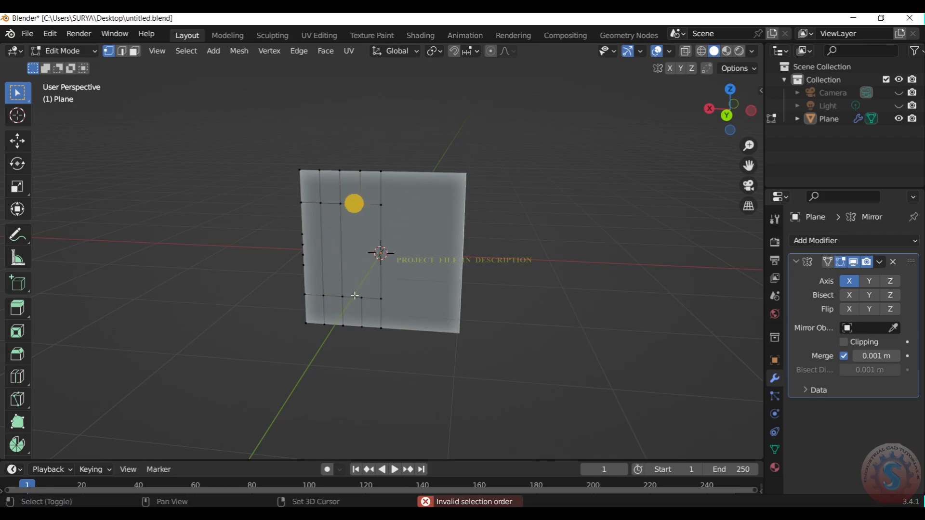
left_click(373, 316, "alt")
left_click(701, 121)
Step: Try to add three horizontal loop cuts across the middle section of the rear face
left_click_drag(712, 110, 752, 101)
scroll(489, 191, "up", 1)
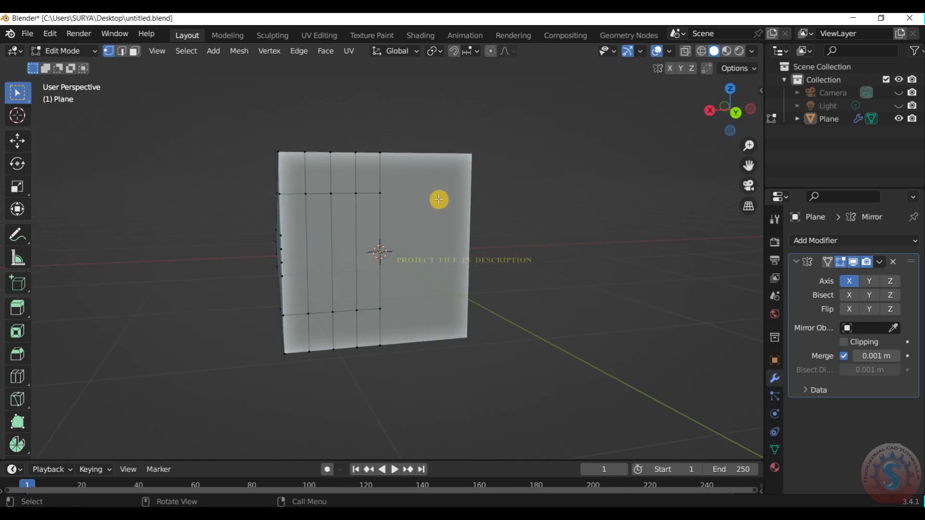
key("ctrl+r")
scroll(379, 227, "up", 1)
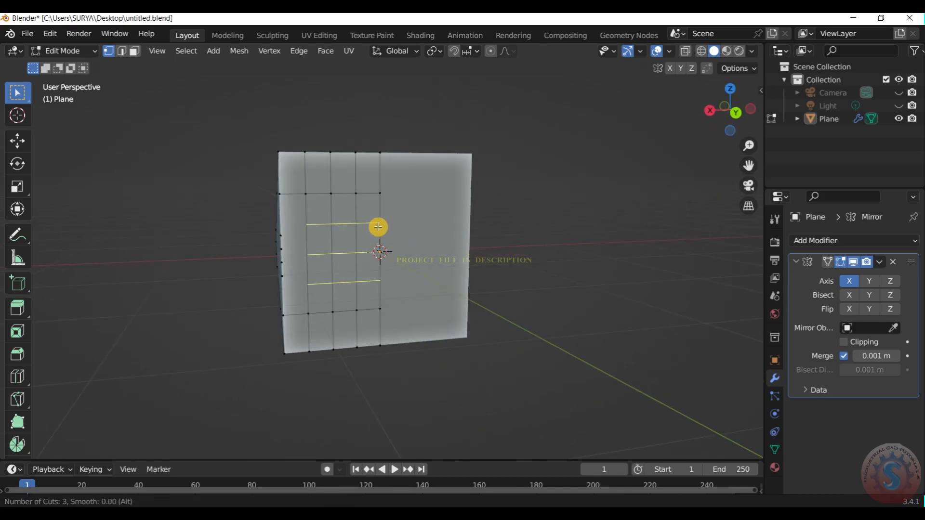
left_click(397, 233)
key("KP_1")
key("KP_3")
key("KP_1")
key("KP_7")
key("KP_4")
key("KP_6")
key("KP_5")
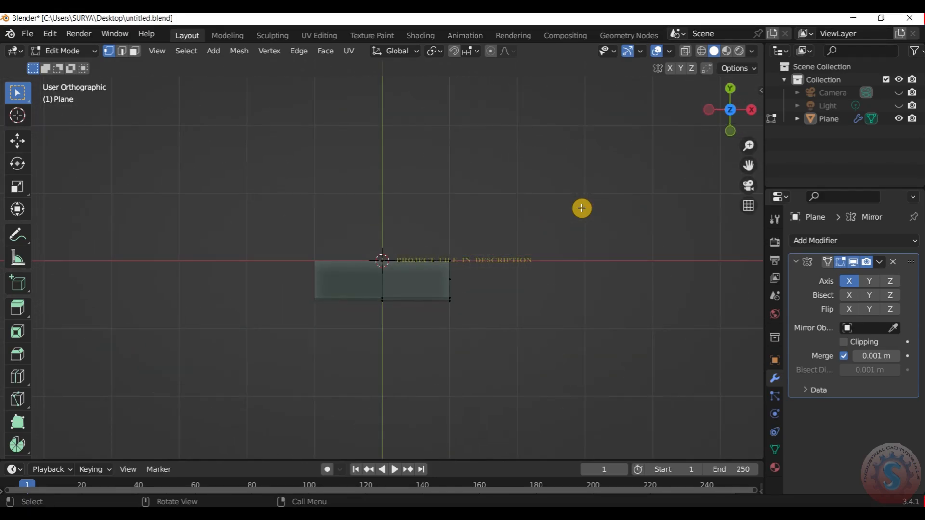
key("KP_1")
key("KP_3")
Step: Knife-cut the two upper horizontal edges across the rear face's middle section, from the outer edge's vertices to the centre line
left_click_drag(727, 113, 568, 151)
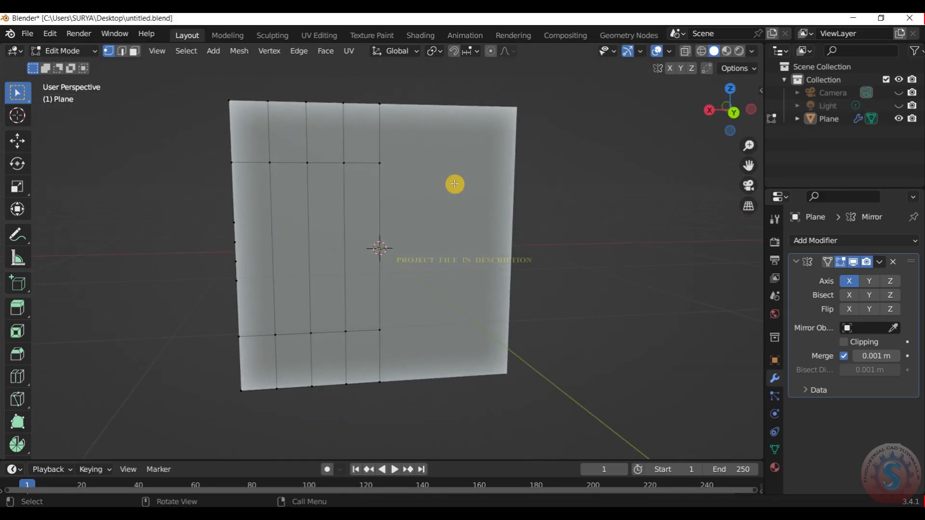
key("k")
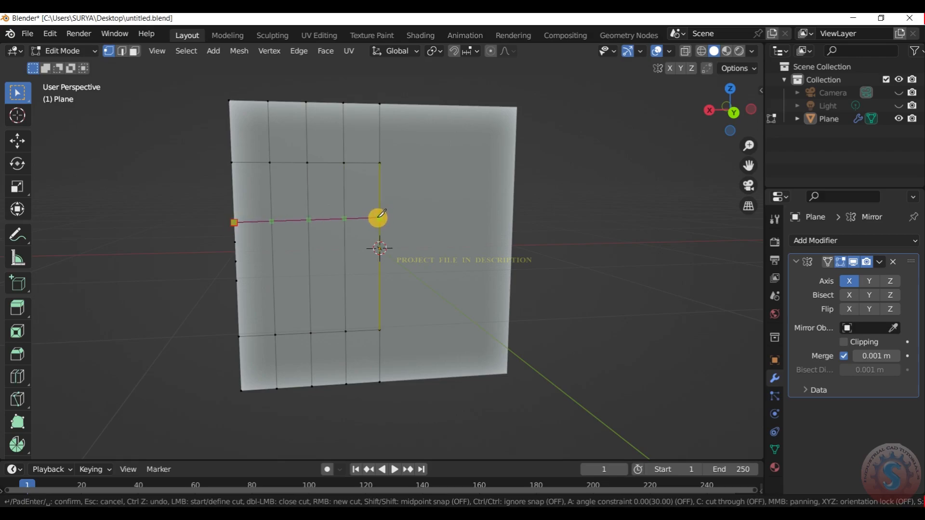
key("ctrl")
left_click(380, 220)
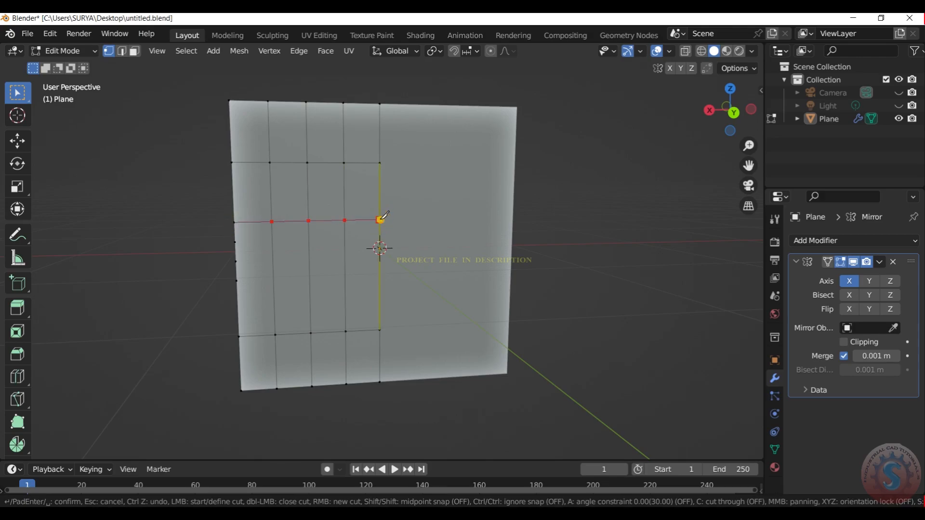
key("Return")
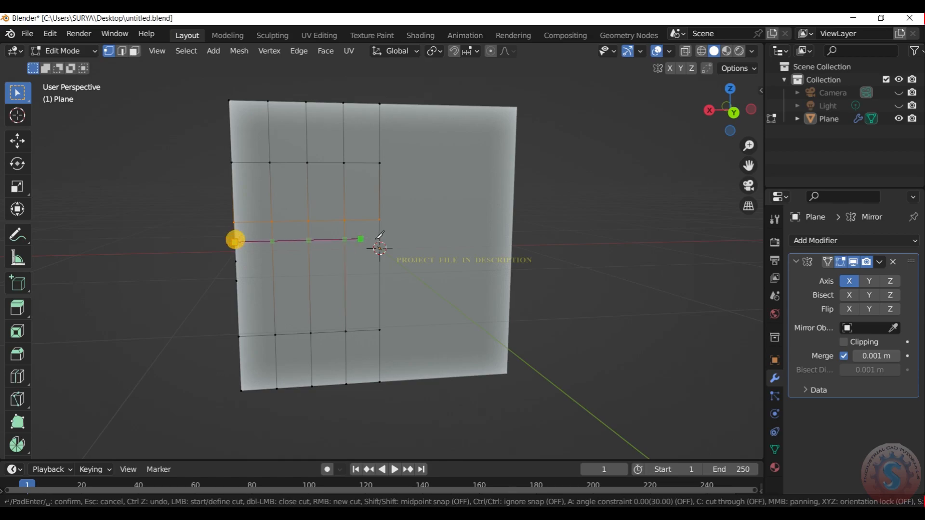
key("Return")
Step: Knife-cut the two lower horizontal edges across the rear face's middle section, from the outer edge's vertices to the centre line
key("k")
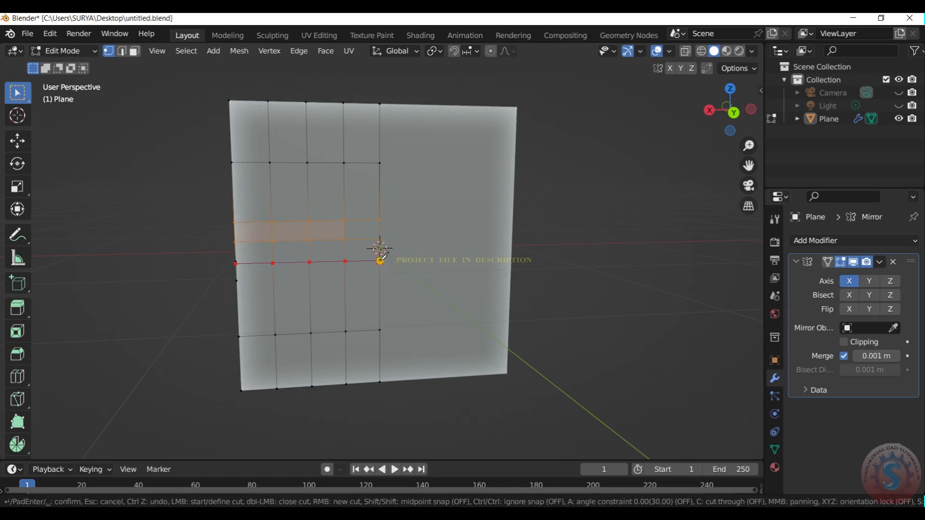
key("Escape")
key("k")
key("Escape")
key("k")
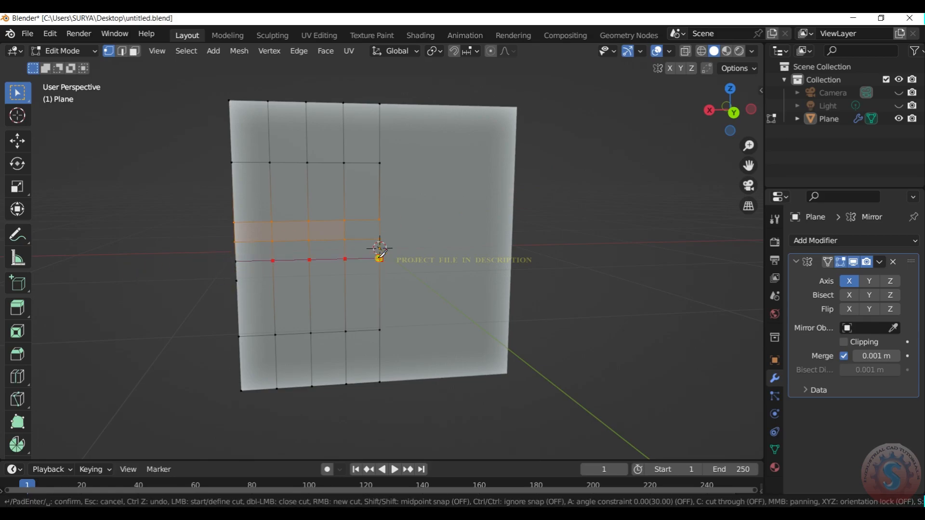
key("Return")
key("k")
left_click(380, 276)
key("Return")
Step: Connect the upper and lower loop-cut vertices vertically over the front faces and the rounded front band
left_click(599, 190)
scroll(599, 190, "down", 2)
left_click_drag(642, 129, 710, 108)
left_click_drag(722, 110, 756, 110)
left_click_drag(402, 147, 467, 171)
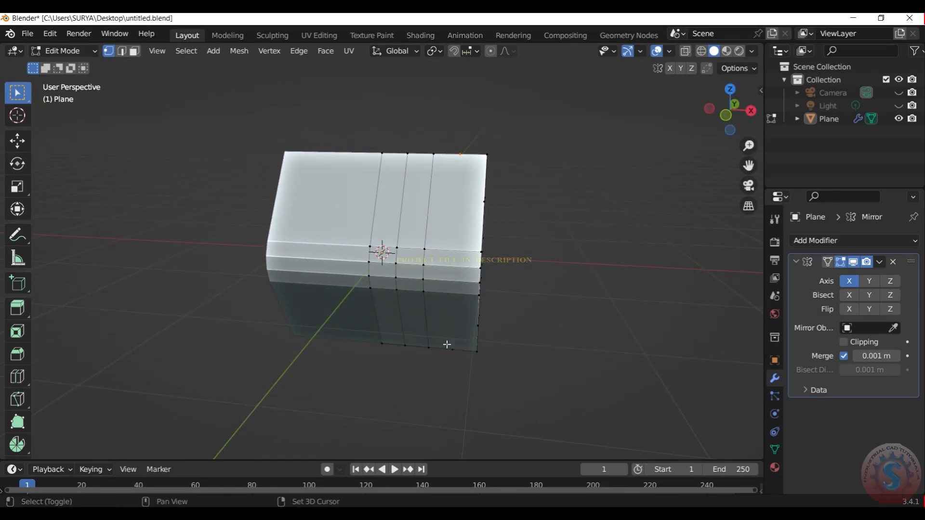
left_click(492, 274)
Step: Add two evenly spaced vertical loop cuts along the side face
left_click_drag(725, 106, 739, 108)
key("ctrl+r")
scroll(327, 226, "up", 1)
left_click(327, 224)
right_click(327, 225)
Step: Connect the side face's vertical cuts to its upper and lower corner vertices
left_click(556, 175)
left_click_drag(721, 115, 729, 108)
scroll(315, 355, "up", 3)
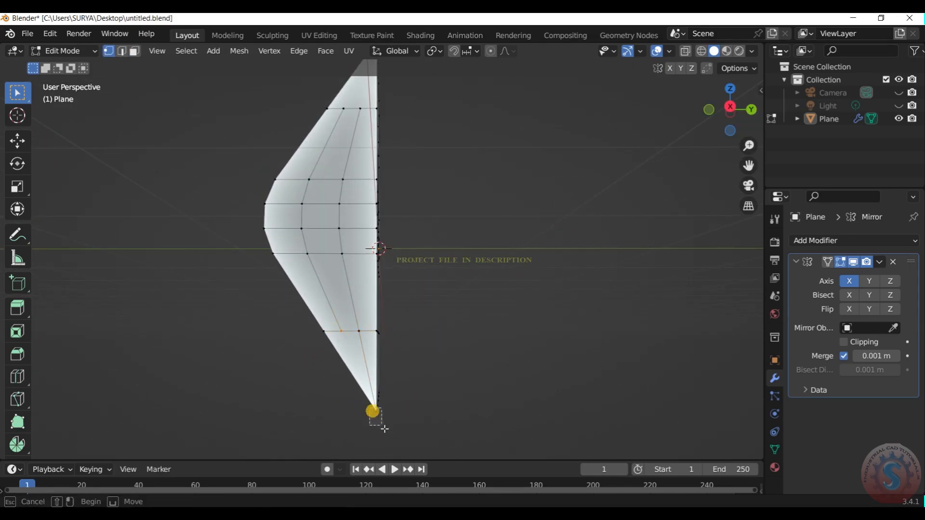
left_click_drag(730, 107, 421, 205)
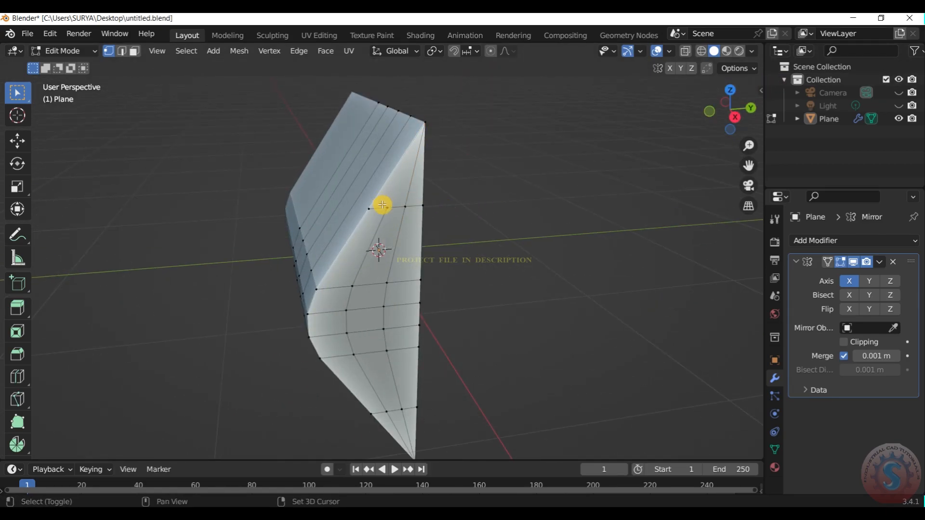
left_click(460, 151)
Step: Add a centred horizontal loop cut to each of the two upper strips of the rear and side faces
scroll(742, 140, "down", 2)
scroll(722, 126, "up", 1)
left_click_drag(723, 126, 690, 120)
key("ctrl+r")
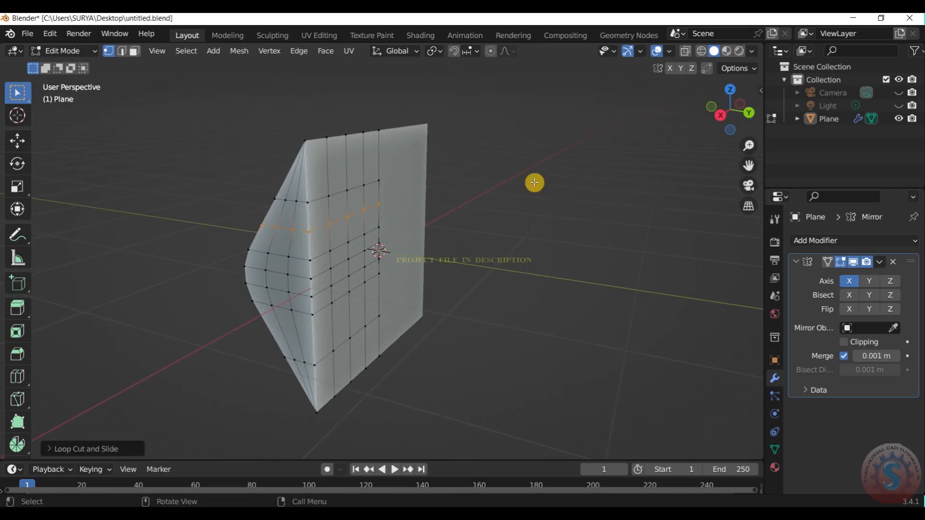
left_click(345, 159)
right_click(400, 159)
Step: Add a centred horizontal loop cut to each of the two lower strips of the rear and side faces
key("ctrl+r")
left_click(345, 325)
right_click(345, 324)
key("ctrl+r")
left_click(334, 378)
right_click(334, 378)
Step: Add a cut across the upper and the lower pointed tip of the side face and connect it to the rear edge's vertices
mouse_move(708, 117)
left_mouse_down()
mouse_move(779, 119)
mouse_move(593, 107)
mouse_move(783, 108)
mouse_move(742, 123)
mouse_move(683, 108)
mouse_move(700, 120)
left_mouse_up()
key("ctrl+r")
left_click(405, 191)
left_click_drag(398, 201, 442, 207)
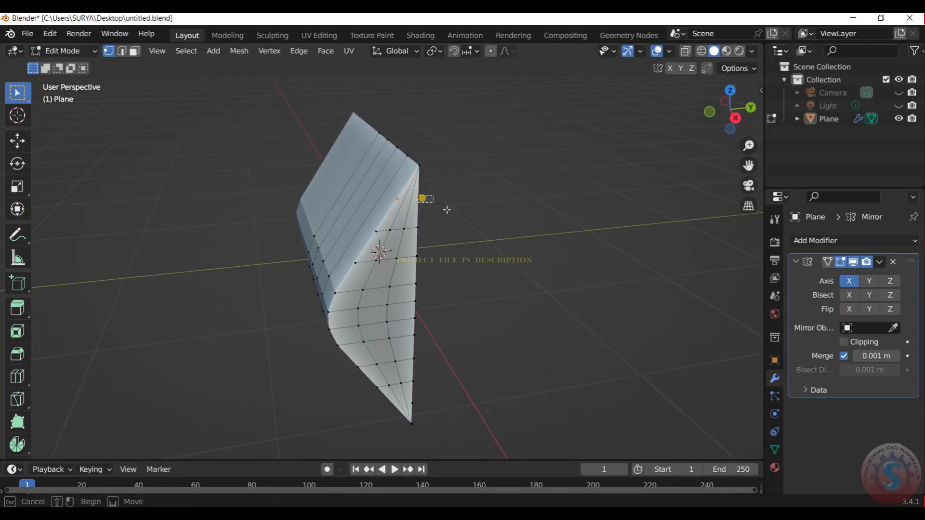
left_click_drag(730, 118, 720, 77)
key("ctrl+r")
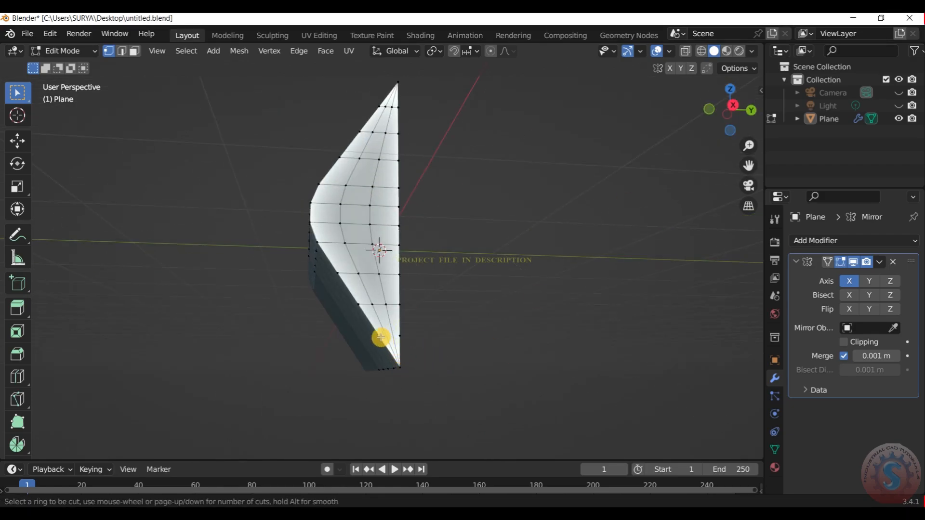
left_click(372, 329)
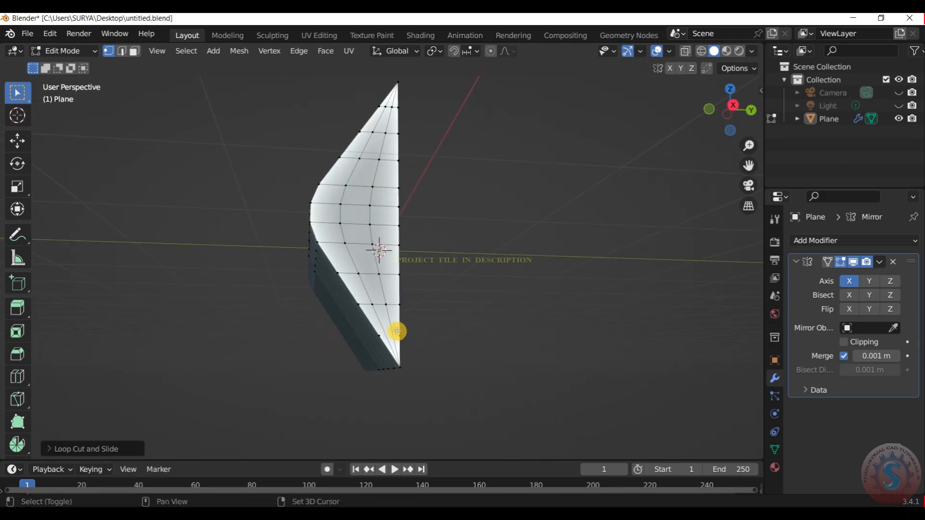
left_click_drag(399, 332, 388, 338)
Step: Add three evenly spaced horizontal loop cuts to the upper sloped front face
left_click_drag(730, 111, 673, 117)
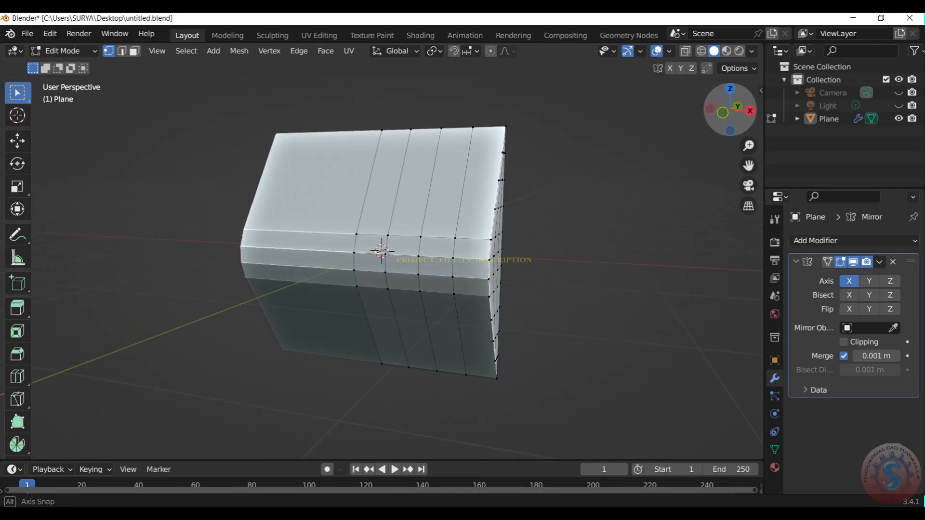
scroll(730, 96, "down", 1)
left_click(729, 96)
left_click(722, 100)
key("ctrl+r")
scroll(389, 176, "up", 1)
left_click(389, 176)
right_click(389, 176)
left_click(617, 157)
Step: Add three evenly spaced horizontal loop cuts to the lower sloped front face
key("ctrl+r")
scroll(440, 313, "up", 2)
left_click(440, 313)
right_click(440, 314)
left_click(568, 227)
Step: Connect the horizontal cuts to the side edge's vertices across the outermost column of the sloped front faces
left_click_drag(496, 179, 506, 191)
left_click(479, 197, "shift")
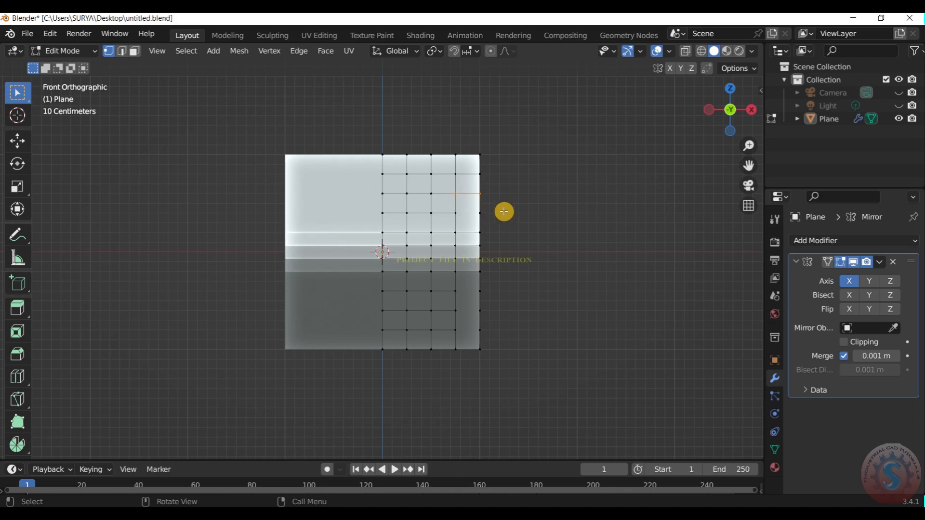
left_click_drag(491, 236, 509, 242, "shift")
left_click_drag(717, 114, 750, 91)
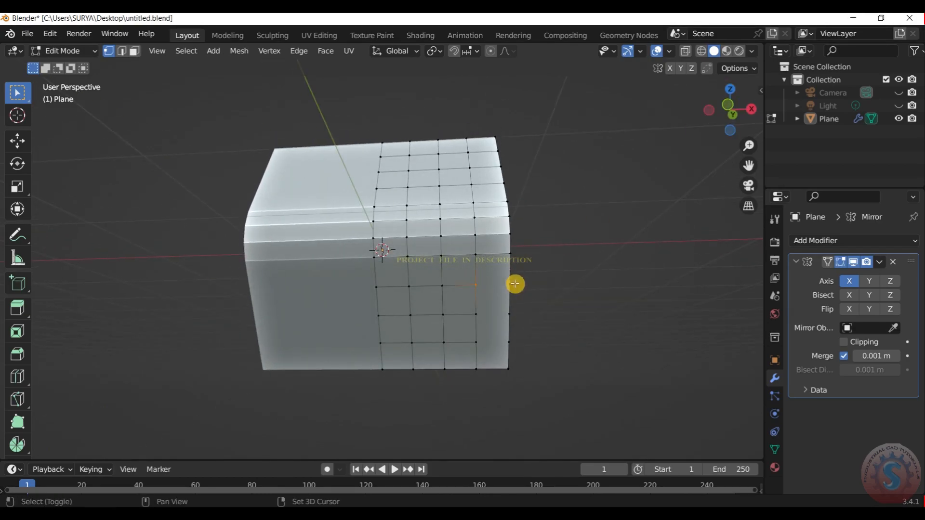
left_click_drag(469, 332, 551, 347, "shift")
key("j")
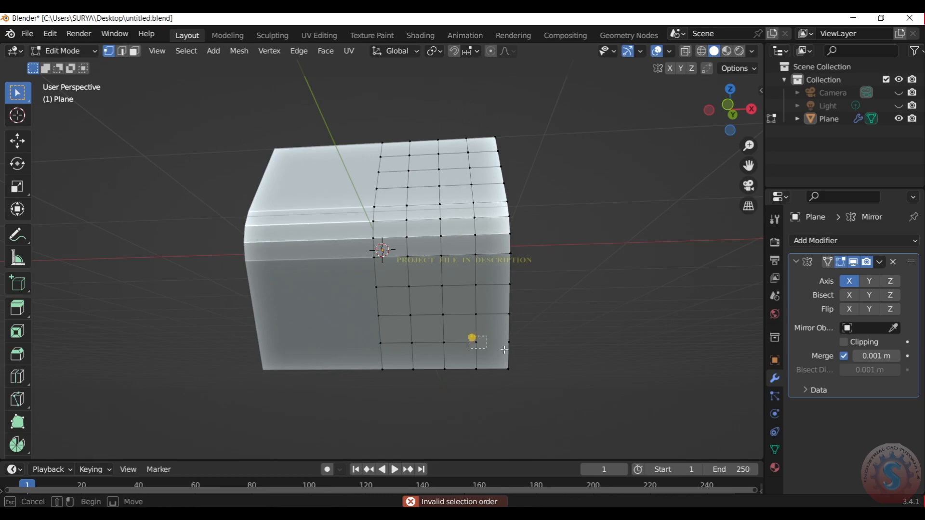
Step: Merge the whole mesh's vertices by distance and connect the lowest row of vertices across the front's outermost column
key("j")
key("a")
key("m")
left_click(668, 164)
left_click(509, 342)
left_click(476, 342, "shift")
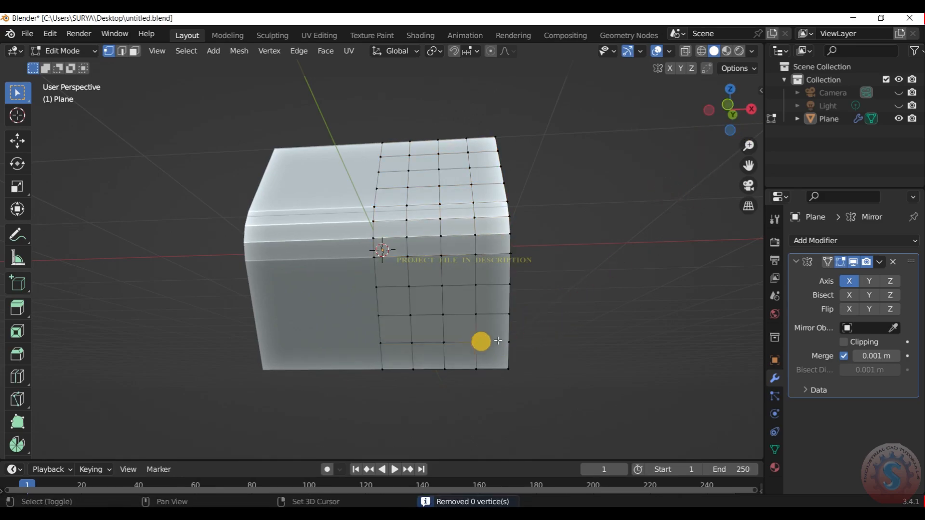
key("j")
key("k")
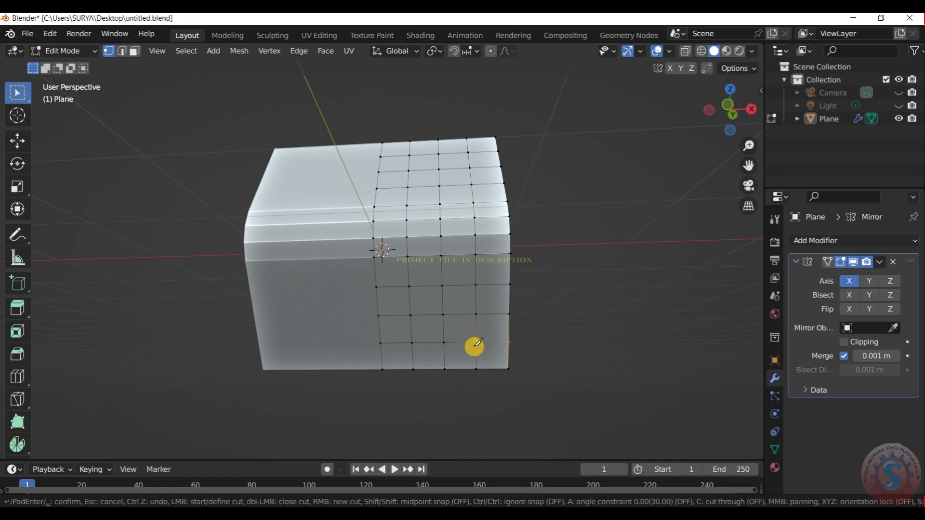
key("Escape")
Step: Inspect the completed edge grid from the front and the side, changing the viewport shading and returning to solid
left_click_drag(730, 110, 713, 116)
scroll(681, 127, "up", 2)
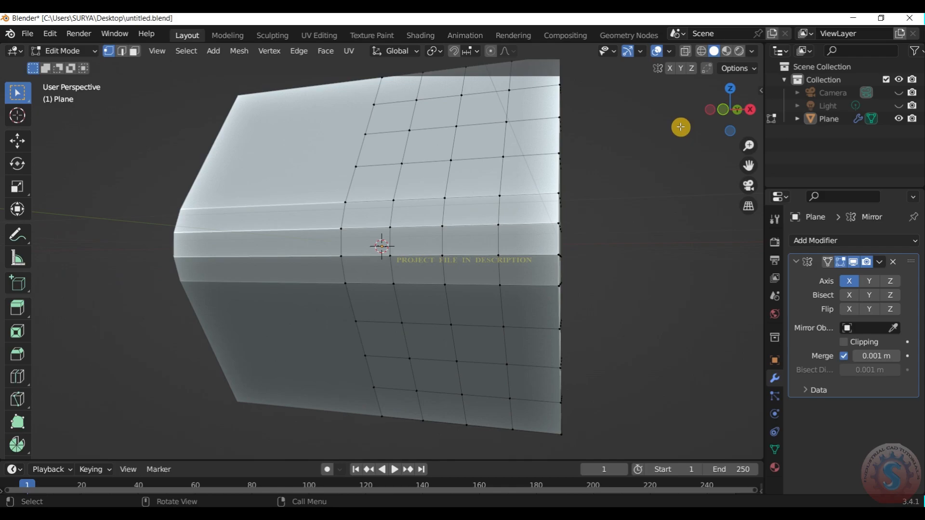
scroll(646, 172, "down", 2)
mouse_move(730, 110)
left_mouse_down()
mouse_move(699, 115)
mouse_move(732, 113)
left_mouse_up()
key("z")
left_click(583, 219)
key("z")
left_click(728, 198)
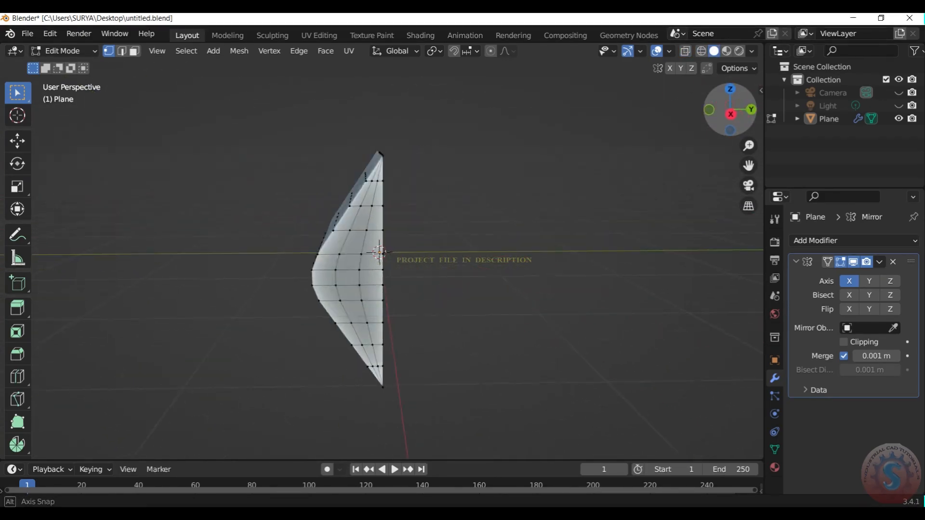
Step: Add a Subdivision Surface modifier with 3 viewport levels, collapse the modifiers and place it above the Mirror modifier
left_click(853, 240)
left_click(597, 470)
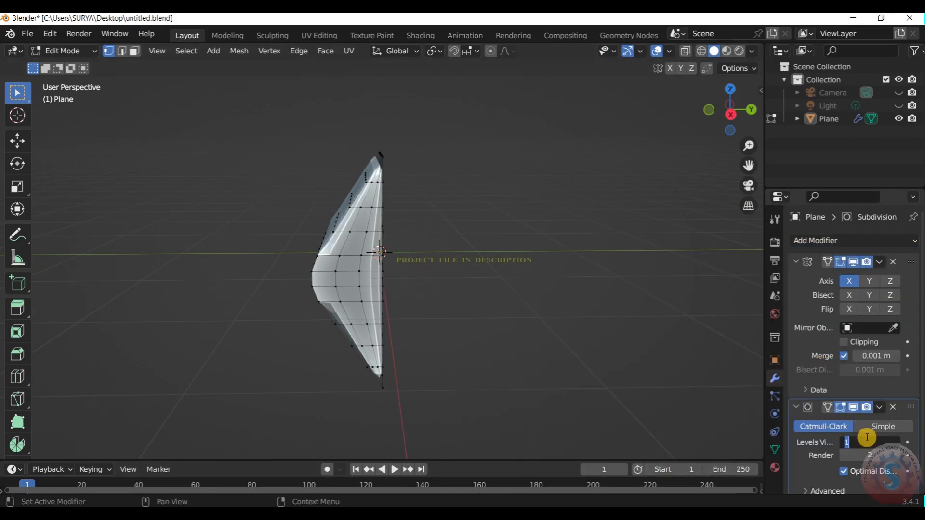
left_click(525, 315)
type("3")
left_click(487, 308)
left_click_drag(732, 117, 725, 110)
left_click_drag(797, 407, 797, 262)
left_click_drag(911, 278, 910, 262)
Step: Try to merge the vertices at the rounded front band's outer corner by distance
left_click(63, 51)
left_click_drag(252, 172, 262, 190)
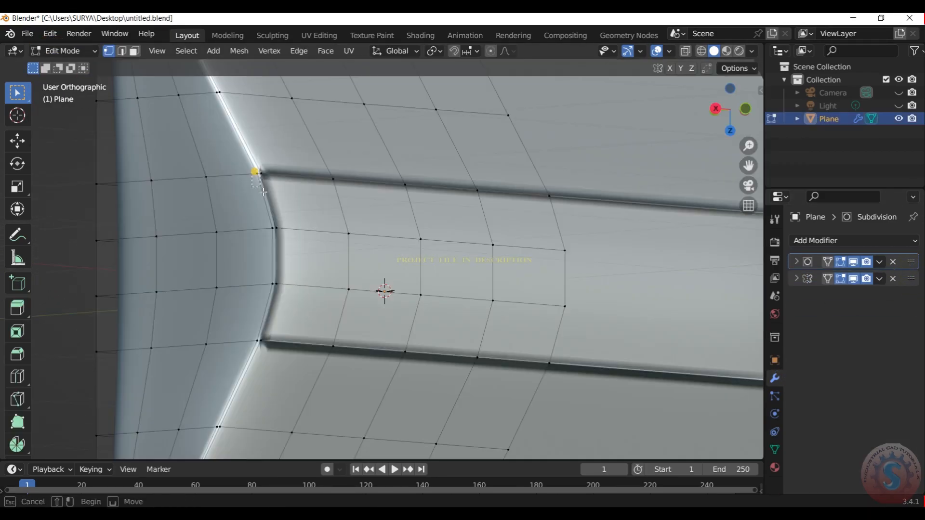
key("m")
left_click(286, 156)
left_click_drag(252, 168, 284, 188)
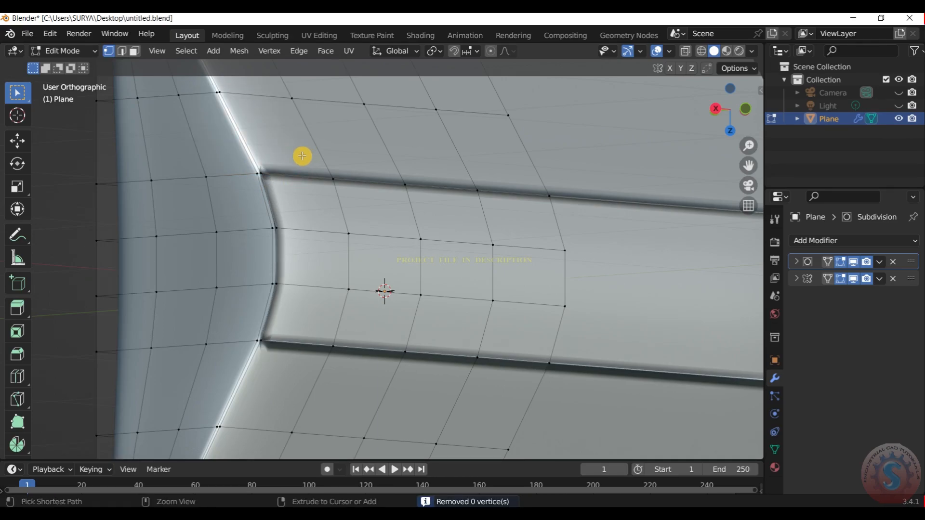
key("Tab")
Step: Delete the faces of the middle band on the front and return to Object Mode
left_click(63, 50)
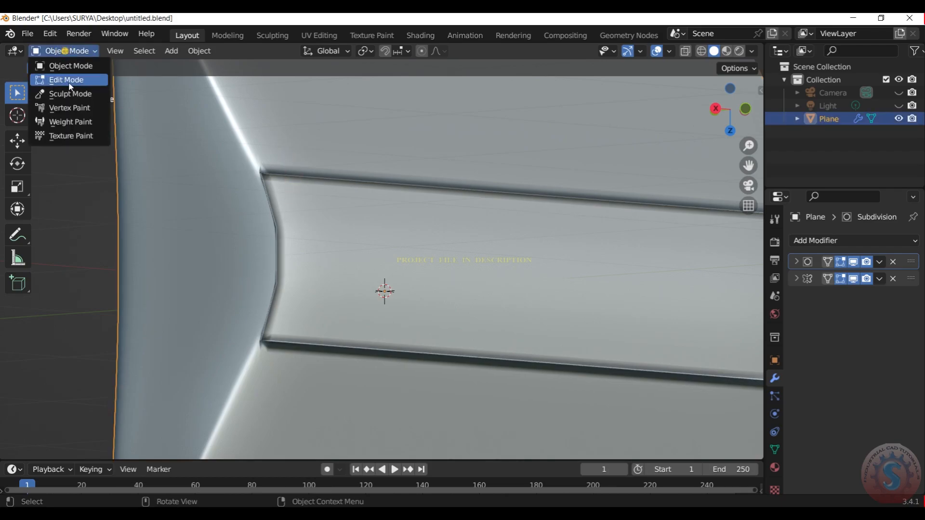
left_click(68, 79)
scroll(328, 172, "down", 3)
left_click_drag(287, 180, 515, 337)
key("x")
left_click(453, 267)
scroll(458, 250, "down", 3)
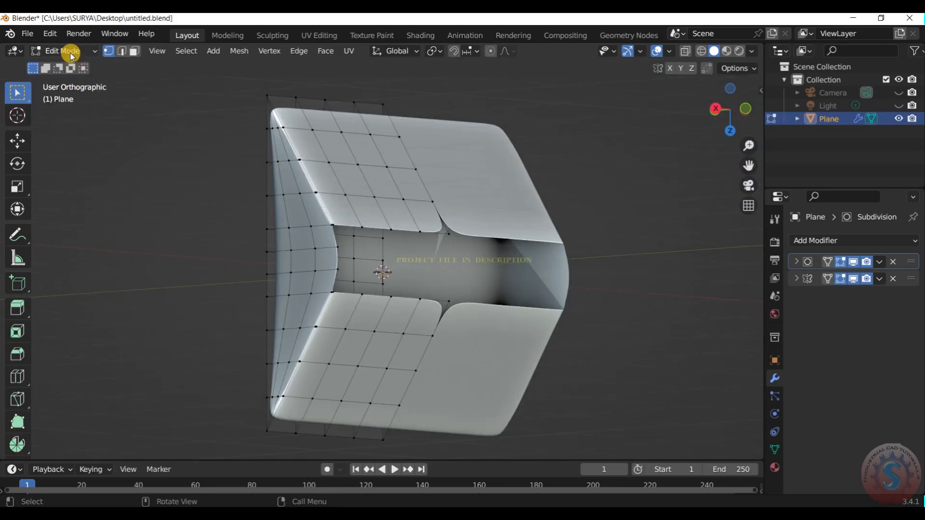
left_click(70, 54)
left_click(68, 66)
Step: Move the Mirror modifier above the Subdivision modifier and view the model in Object Mode
left_click(212, 106)
left_click_drag(745, 124, 735, 118)
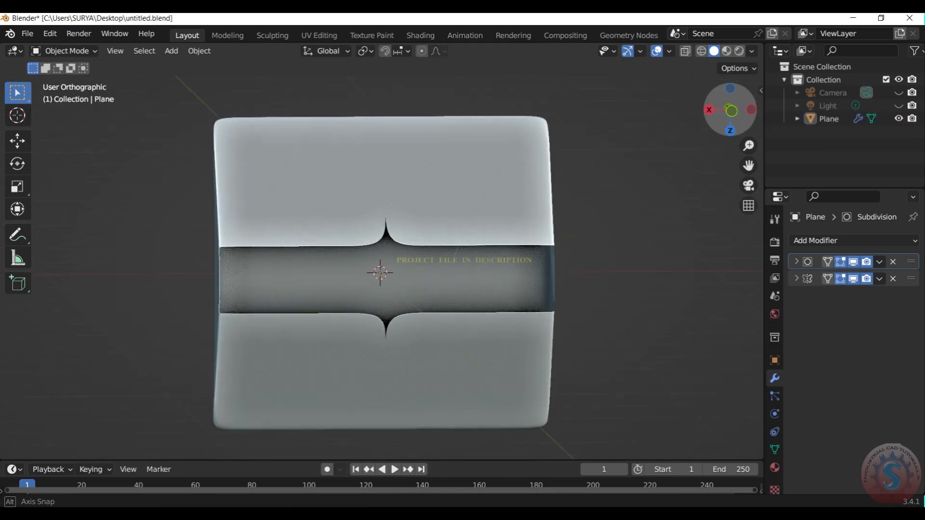
left_click(68, 50)
left_click(77, 78)
key("ctrl+r")
left_click_drag(911, 278, 910, 261)
left_click(63, 50)
left_click(67, 62)
left_click_drag(729, 87, 610, 94)
Step: Try to extrude the border edges of the front opening along the Y axis
left_click(68, 51)
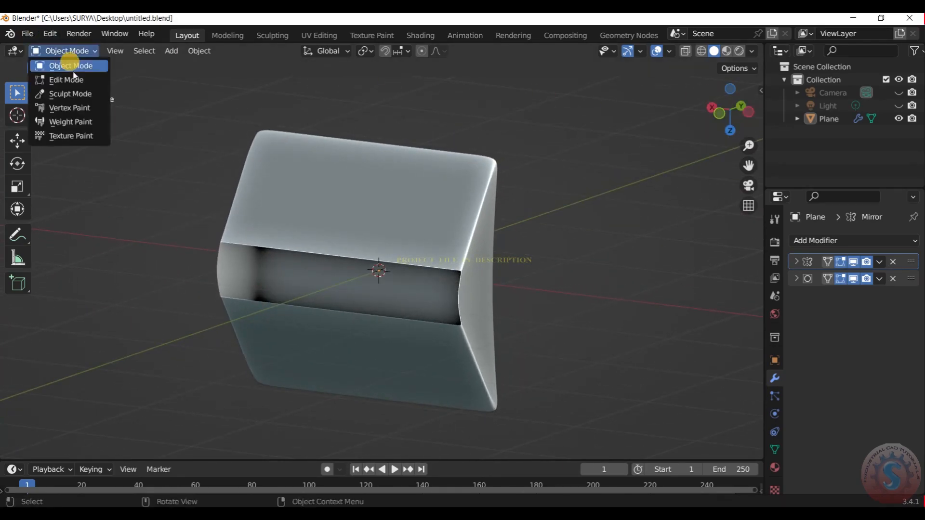
left_click(68, 80)
key("g")
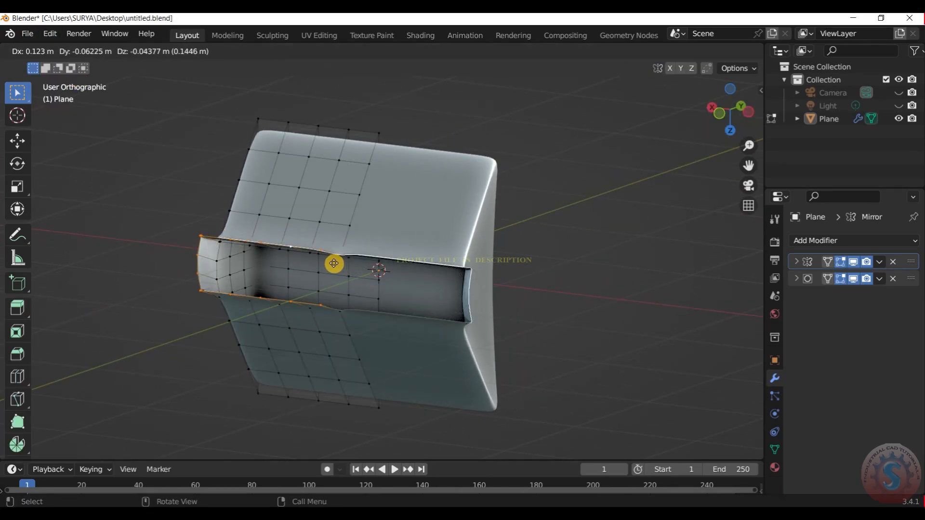
key("x")
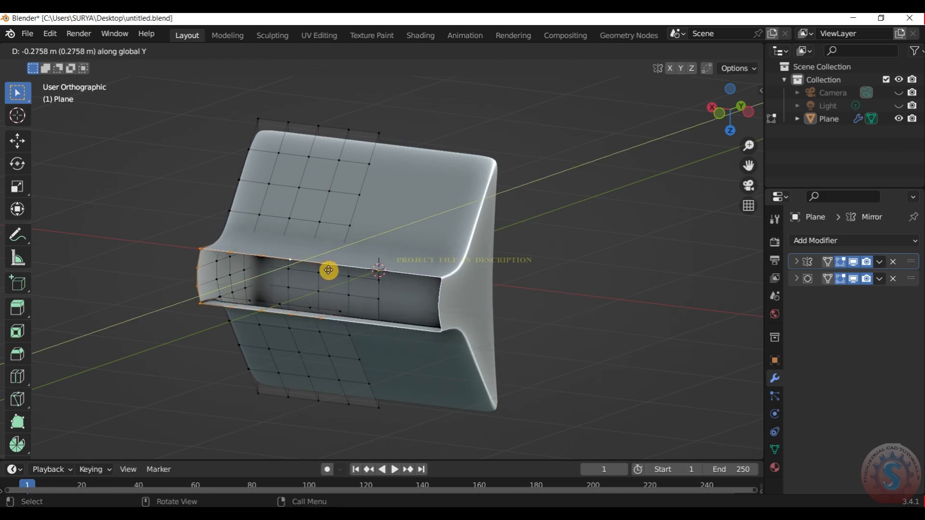
left_click(265, 283)
Step: Extrude the front opening's border forward along the Y axis in the right side view to form the seat
left_click_drag(715, 109, 694, 72)
left_click(712, 108)
left_click(712, 108)
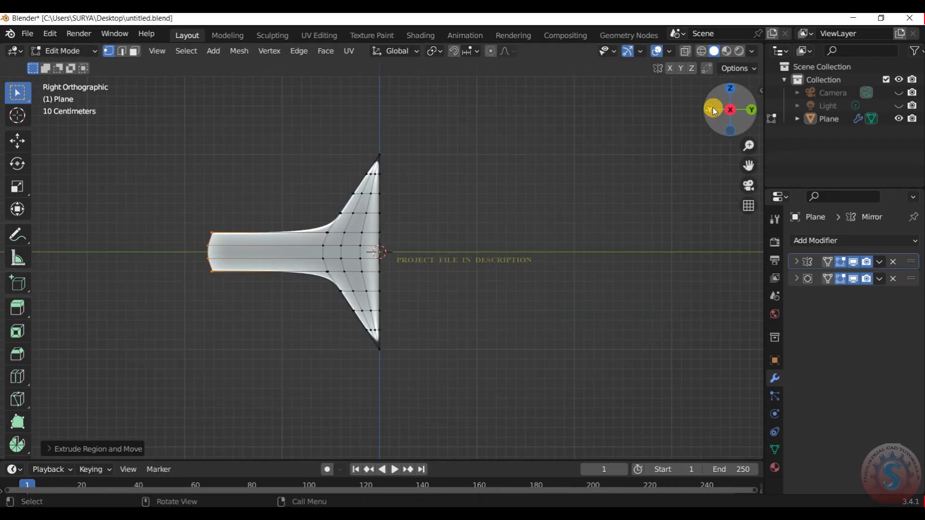
key("g")
key("y")
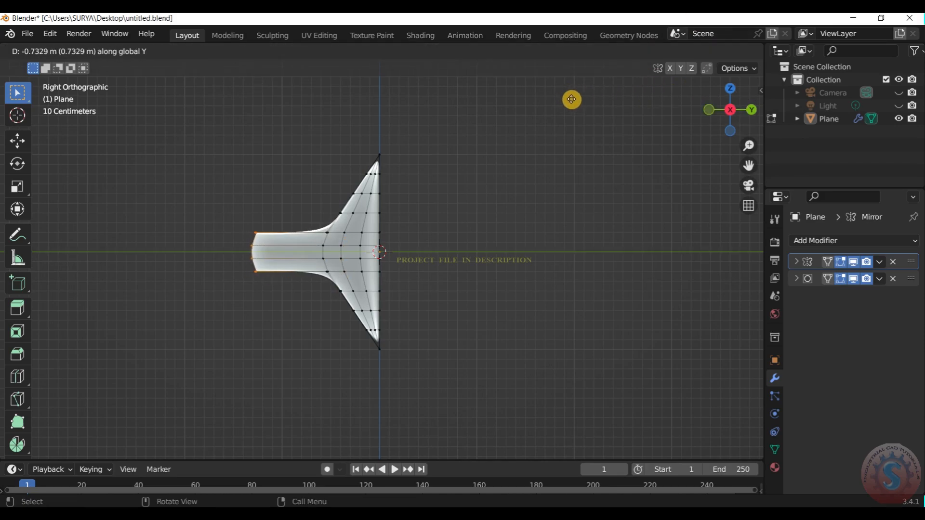
left_click(604, 99)
Step: Add evenly spaced loop cuts across the extruded seat section, parallel to its front edge
middle_click_drag(683, 97, 579, 177)
key("ctrl+r")
scroll(440, 210, "up", 2)
left_click(440, 211)
right_click(549, 141)
Step: Examine the seat shape in Object Mode from the camera view and return to Edit Mode
left_click(71, 51)
left_click(74, 66)
key("KP_0")
scroll(397, 262, "down", 2)
scroll(397, 262, "up", 1)
left_click(88, 52)
left_click(92, 80)
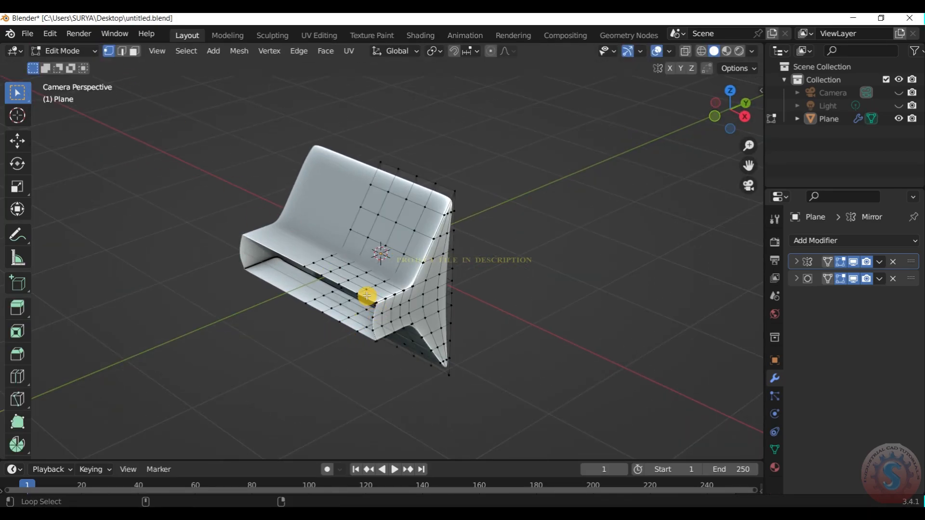
Step: Close the seat's open front between its upper and lower edges and divide the new faces with loop cuts
left_click(62, 51)
left_click(65, 66)
left_click(64, 50)
left_click(67, 80)
key("ctrl+r")
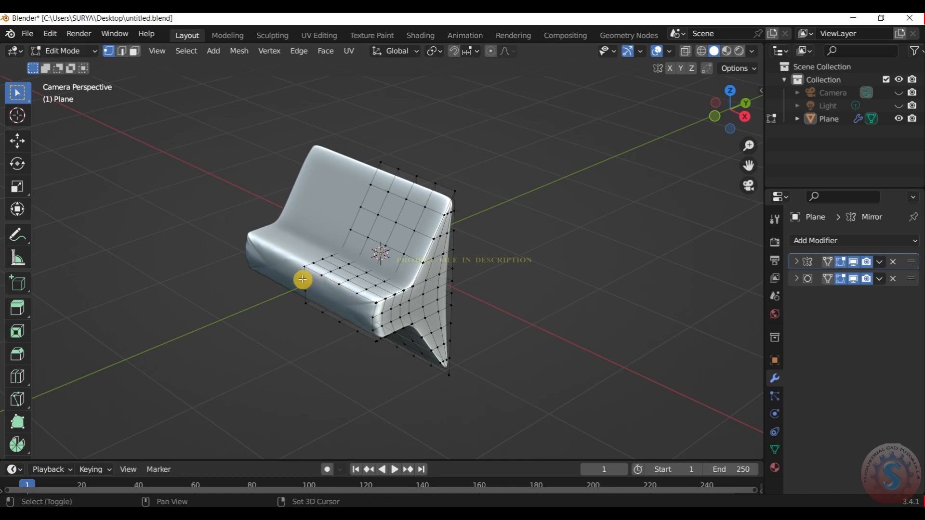
key("ctrl+z")
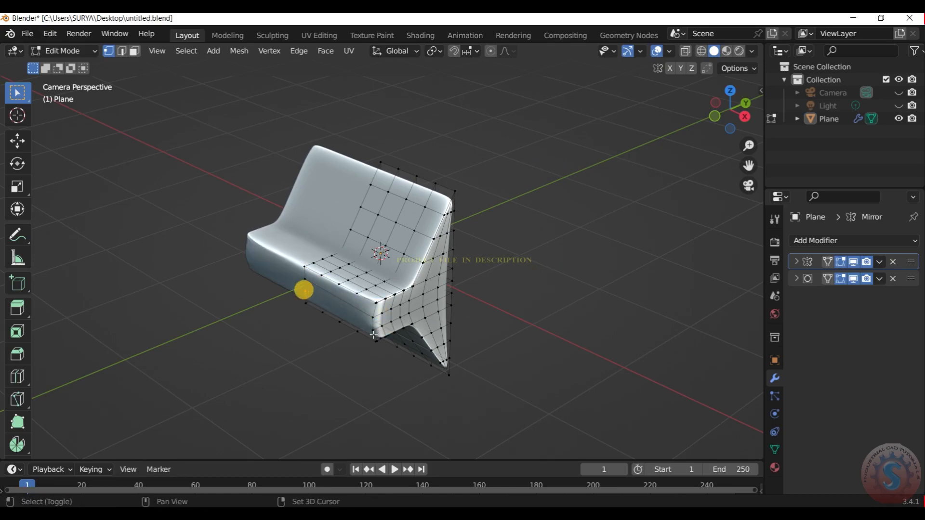
left_click(56, 53)
left_click(63, 66)
left_click(63, 51)
left_click(65, 79)
left_click_drag(722, 116, 696, 123)
scroll(726, 107, "up", 5)
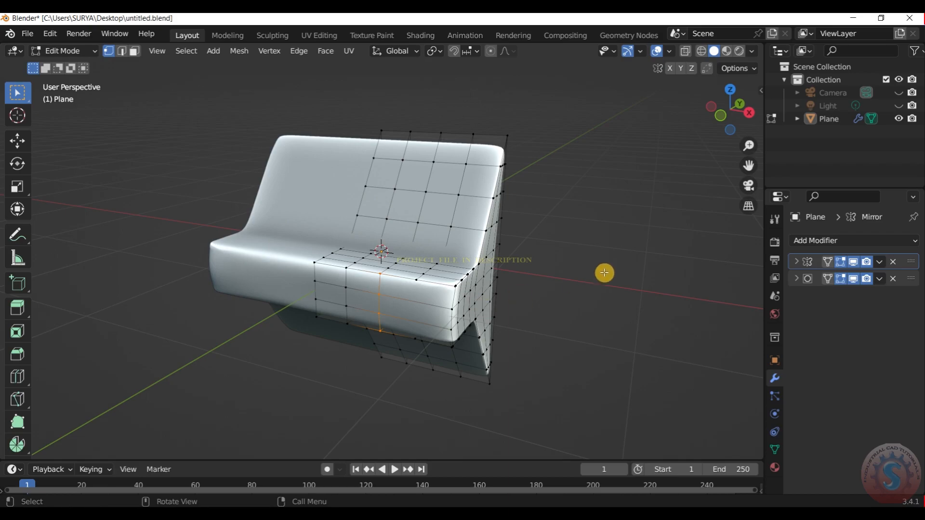
Step: Add a loop cut running around the seat and backrest, slid close to the outer side edge
left_click(63, 51)
left_click(63, 66)
left_click(62, 51)
left_click(65, 78)
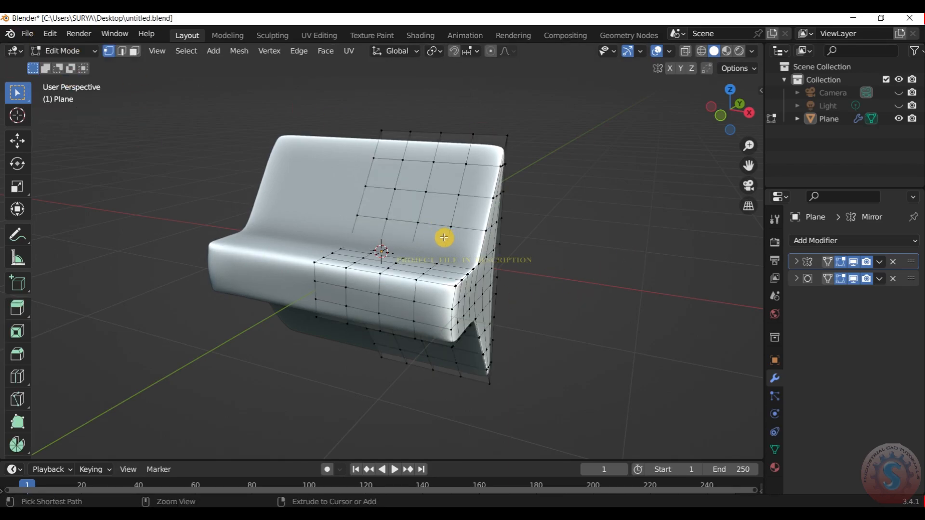
left_click(477, 208)
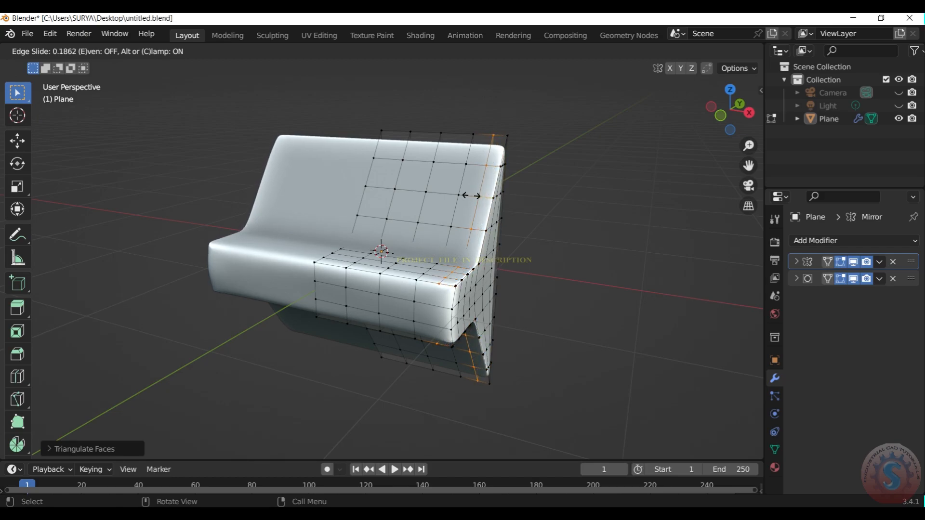
left_click(478, 196)
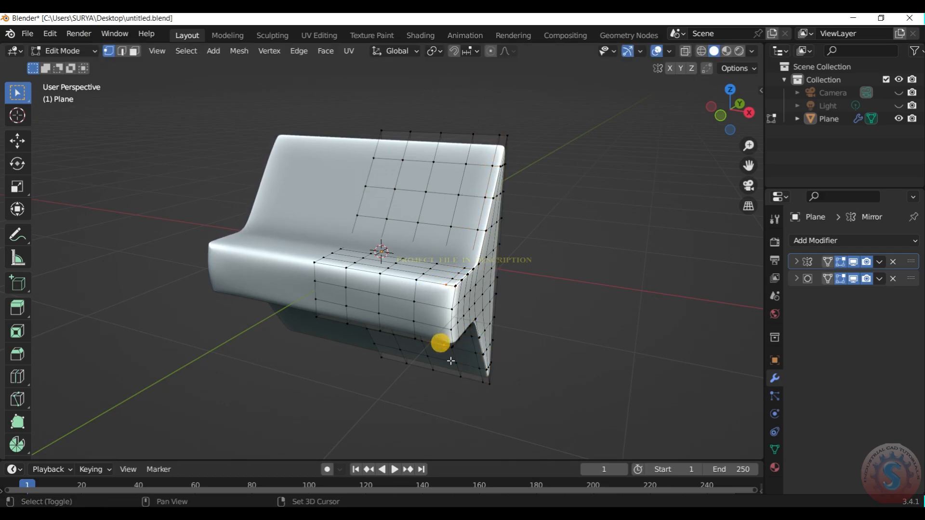
Step: Examine the smoothed seat in Object Mode from the front, side and back
left_click(66, 53)
left_click(62, 66)
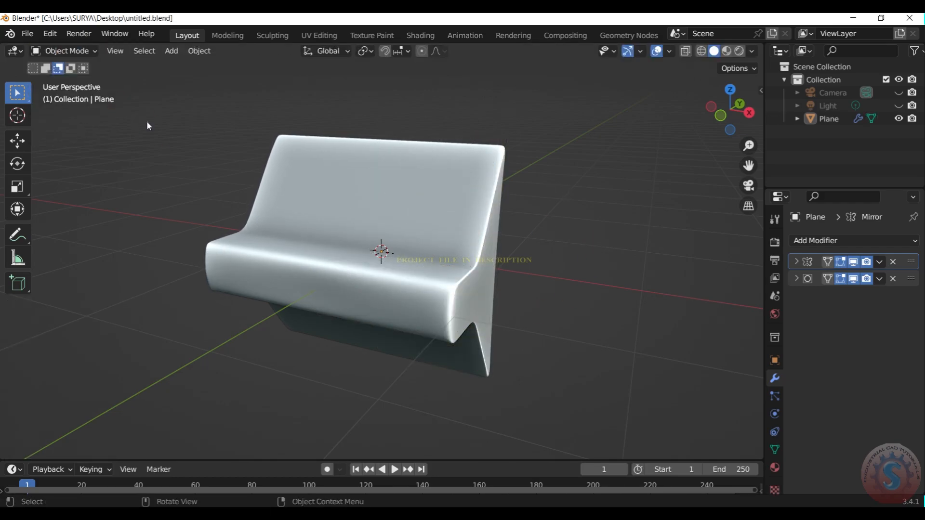
scroll(723, 104, "down", 3)
mouse_move(738, 101)
left_mouse_down()
mouse_move(729, 102)
mouse_move(754, 106)
mouse_move(723, 95)
mouse_move(727, 108)
mouse_move(752, 102)
mouse_move(742, 104)
left_mouse_up()
scroll(729, 101, "up", 2)
key("KP_0")
scroll(703, 181, "down", 4)
scroll(705, 179, "up", 2)
scroll(728, 108, "up", 3)
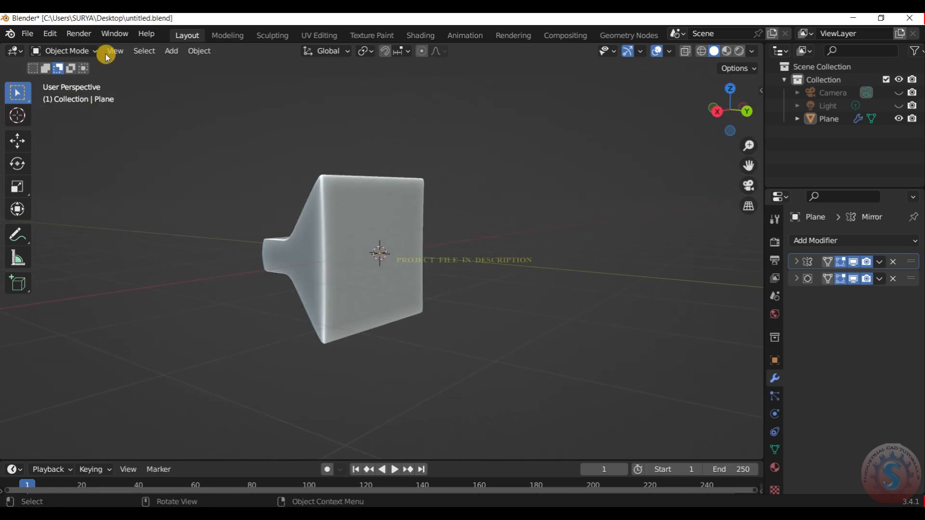
Step: Delete the inner faces of the seat's flat back in Edit Mode, leaving a border of faces around the opening
left_click(94, 51)
left_click(63, 78)
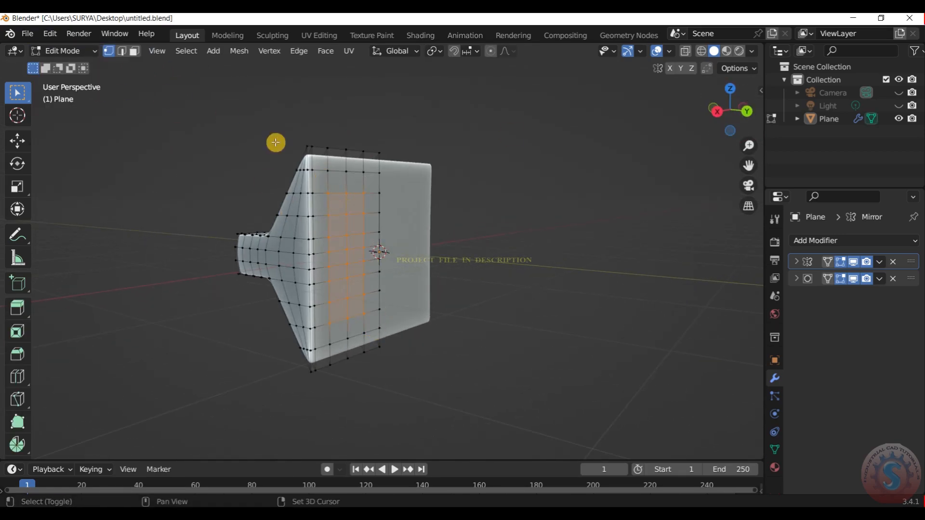
left_click_drag(327, 181, 372, 324)
key("x")
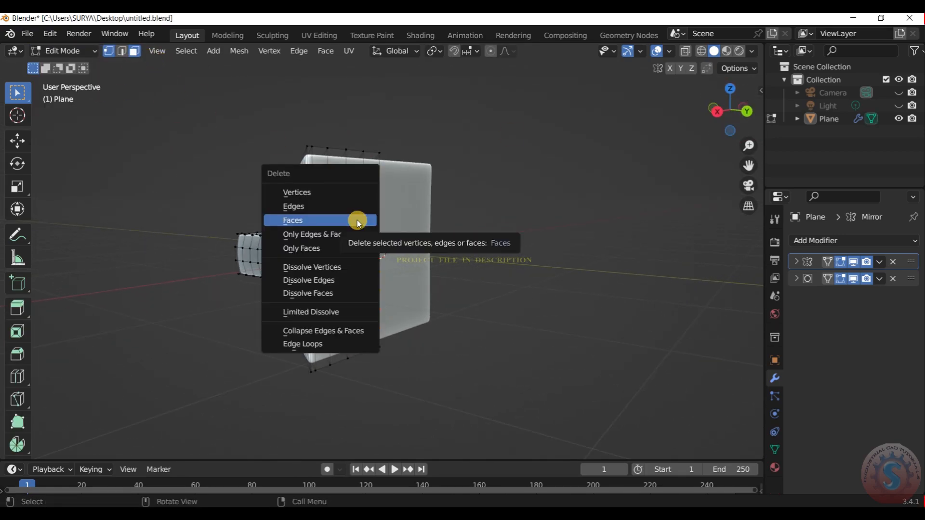
left_click(357, 219)
Step: Examine the rear opening in Object Mode and return to Edit Mode facing the back
left_click(49, 50)
left_click(61, 68)
mouse_move(731, 107)
left_mouse_down()
mouse_move(733, 96)
mouse_move(730, 110)
left_mouse_up()
left_click(93, 51)
left_click(77, 77)
left_click(57, 51)
left_click(62, 65)
left_click(57, 51)
left_click(73, 79)
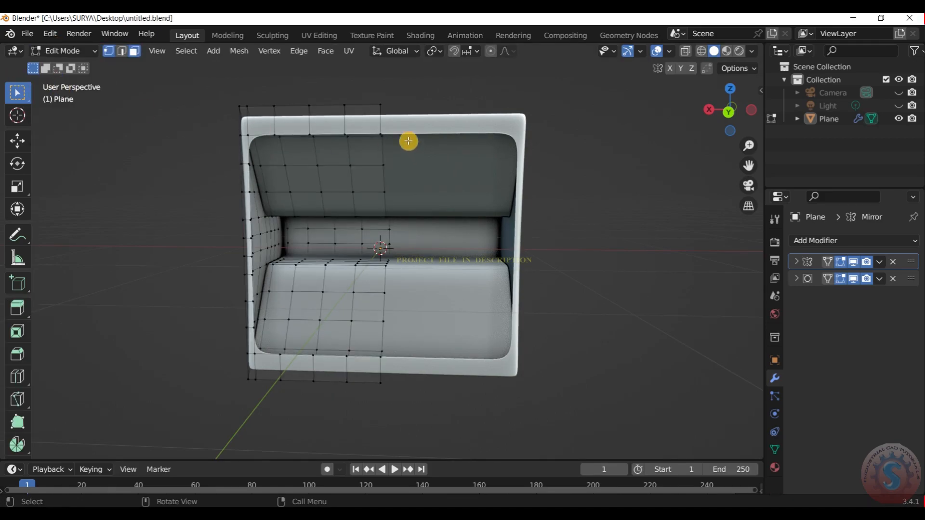
Step: Add centred loop cuts along the upper and lower borders of the rear opening
left_click(381, 127)
right_click(534, 82)
left_click(376, 368)
right_click(631, 236)
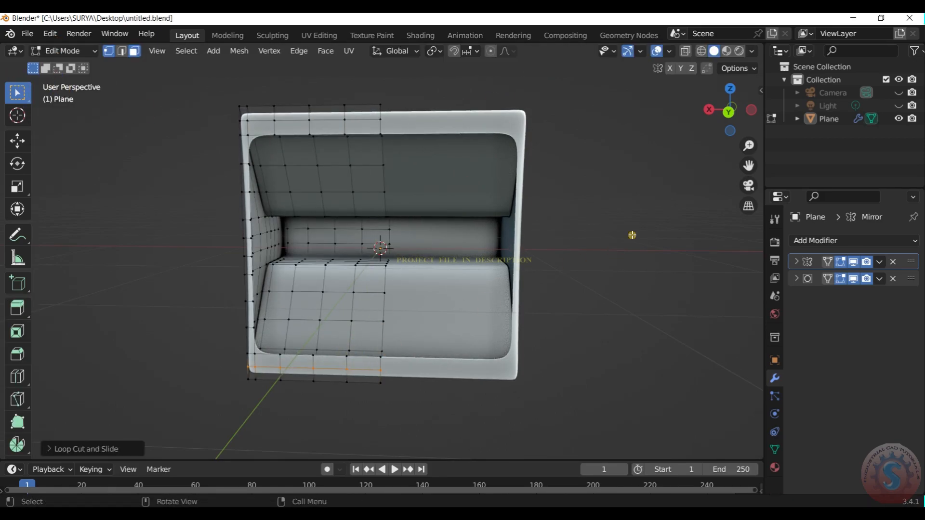
Step: Examine the seat's smoothed front and side in Object Mode, then return to Edit Mode
scroll(497, 211, "down", 1)
left_click(77, 51)
left_click(80, 65)
left_click_drag(733, 105, 547, 114)
scroll(730, 110, "down", 3)
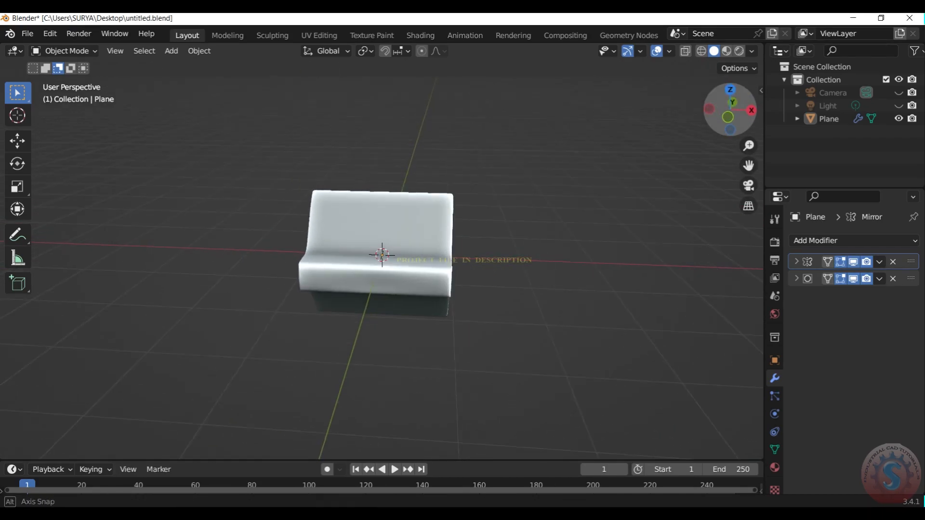
left_click(65, 51)
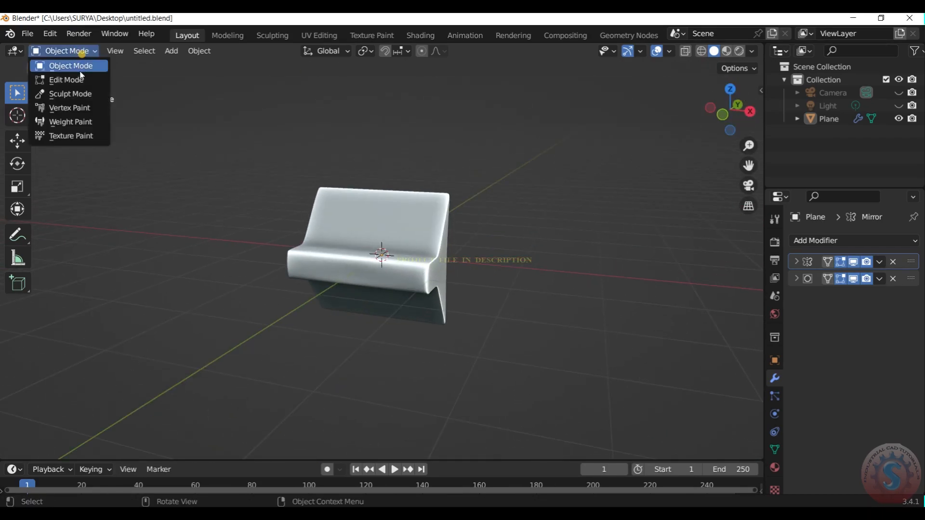
left_click(73, 80)
scroll(444, 296, "up", 3)
left_click(65, 51)
left_click(64, 66)
left_click(64, 51)
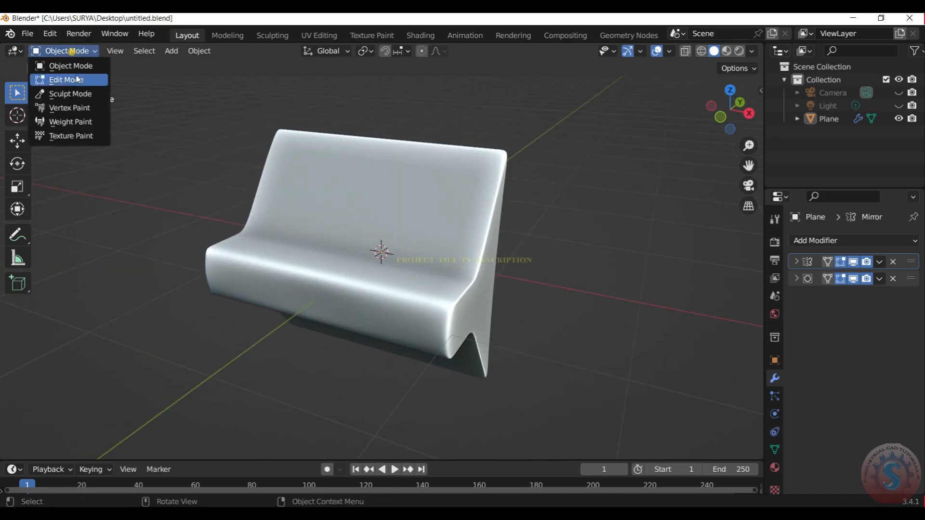
left_click(73, 80)
Step: Add another centred loop cut along the mesh's upper border
scroll(496, 203, "up", 1)
middle_click_drag(420, 218, 453, 128)
key("ctrl+r")
left_click(343, 129)
right_click(508, 126)
Step: Examine the rear frame and hollow interior in Object Mode and Edit Mode
left_click(73, 52)
left_click(72, 67)
left_click_drag(747, 110, 718, 115)
left_click(64, 51)
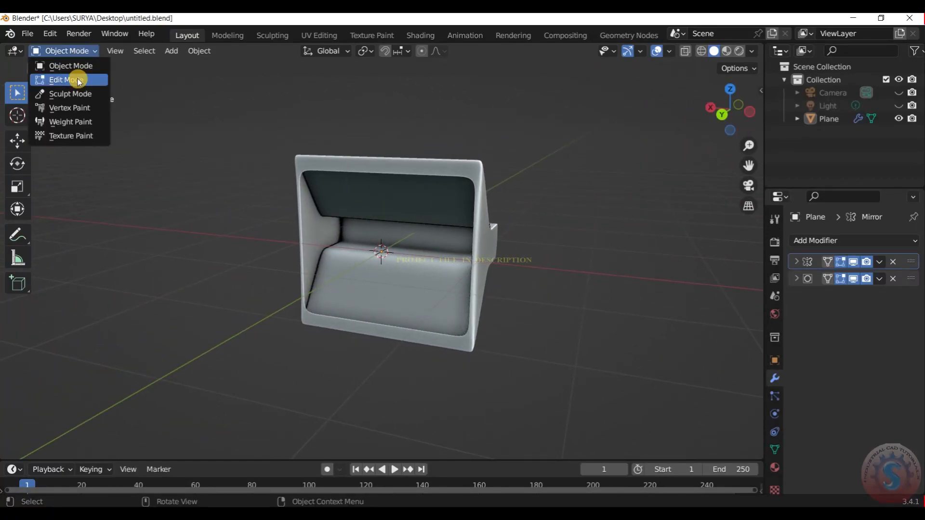
left_click(75, 76)
scroll(413, 189, "up", 4)
mouse_move(731, 108)
left_mouse_down()
mouse_move(713, 112)
mouse_move(744, 120)
mouse_move(735, 114)
left_mouse_up()
left_click(75, 52)
left_click(76, 67)
left_click(82, 52)
left_click(73, 80)
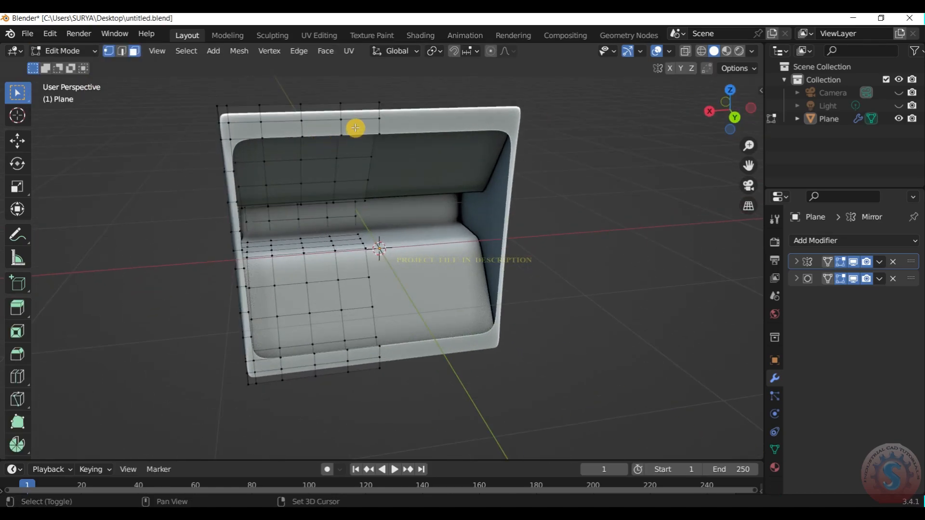
Step: Try to recess the upper strip of rear border faces with an inset and an inward extrusion of about 0.067 m
key("i")
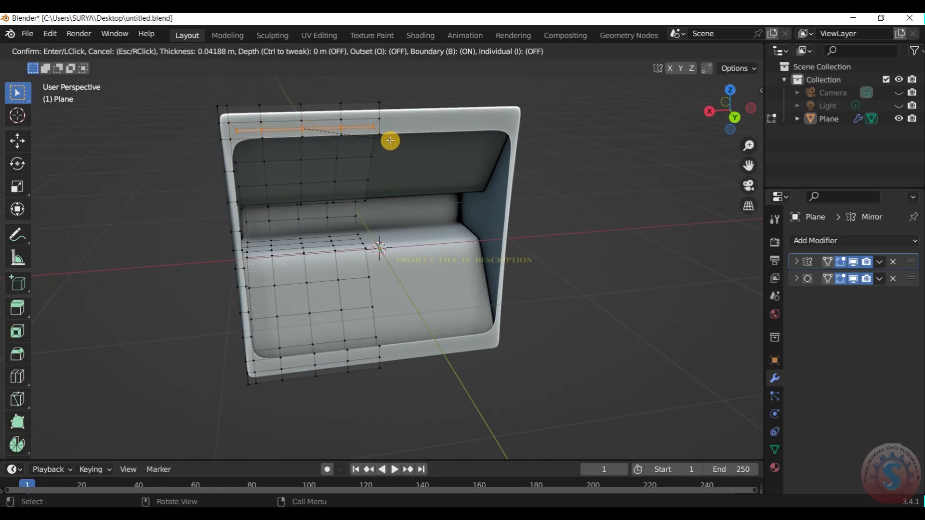
left_click(391, 140)
key("e")
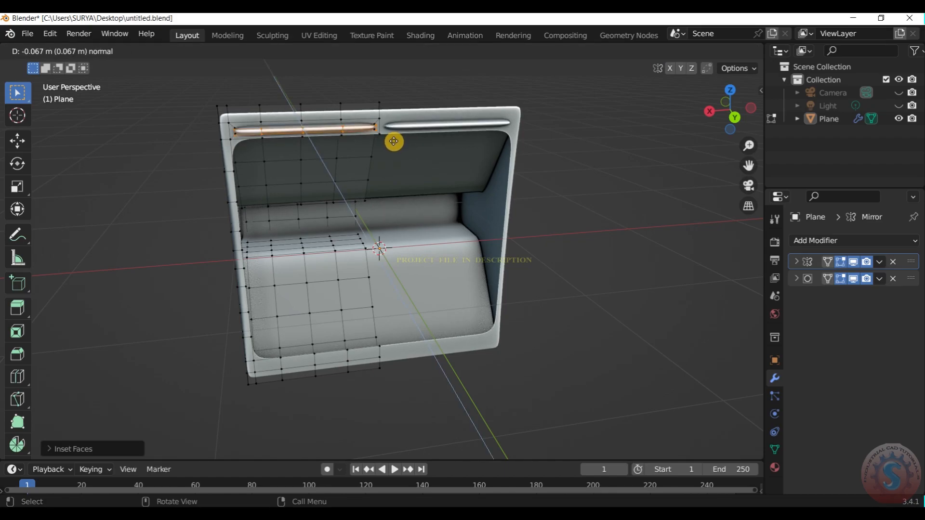
left_click(392, 140)
left_click(75, 51)
left_click(73, 67)
scroll(560, 103, "down", 3)
left_click_drag(738, 111, 699, 105)
Step: Undo the inset and extrusion on the upper rear border faces
key("ctrl+z")
key("ctrl+z")
key("ctrl+z")
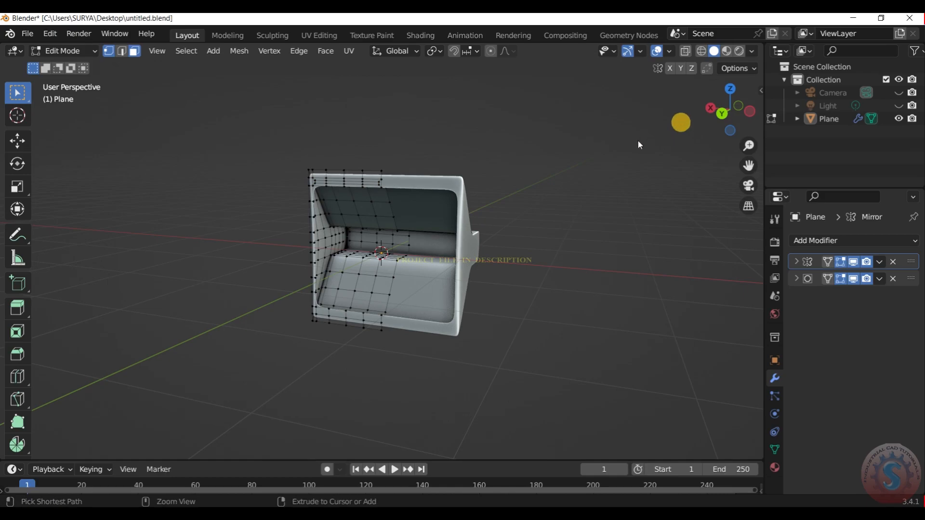
Step: Shape the selected faces in the middle of the seat's side into a circle with LoopTools
left_click(43, 51)
left_click(72, 67)
mouse_move(713, 116)
left_mouse_down()
mouse_move(732, 103)
mouse_move(718, 111)
mouse_move(718, 98)
mouse_move(727, 106)
left_mouse_up()
left_click(63, 51)
left_click(72, 77)
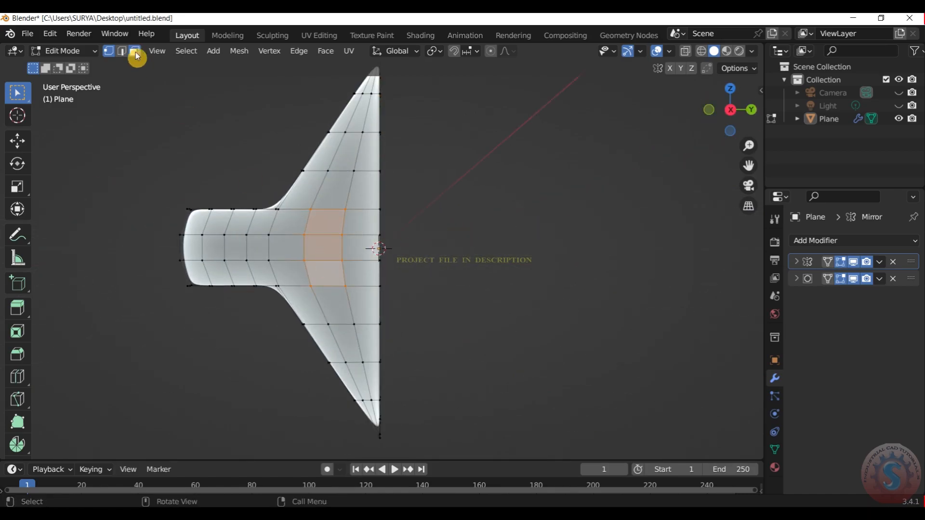
right_click(294, 275)
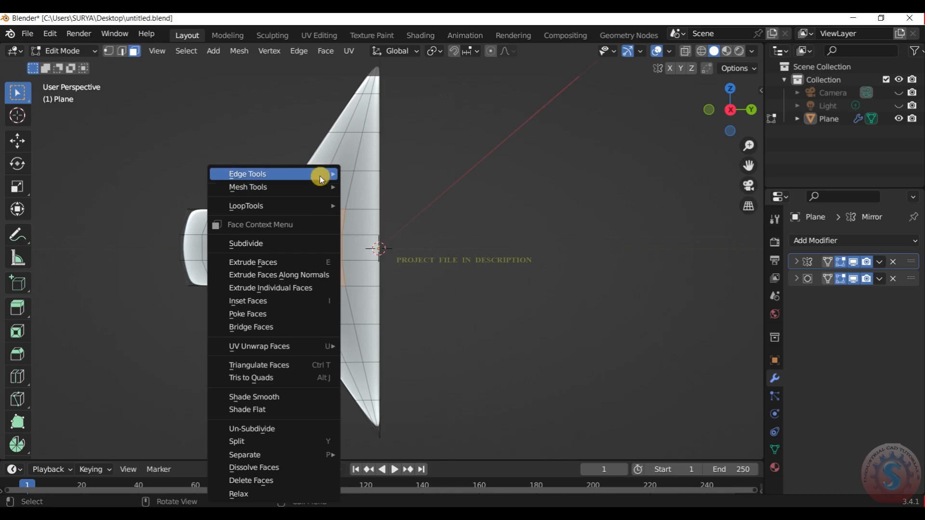
left_click(384, 221)
Step: Scale down and rotate the circular side faces, then inset them slightly
key("s")
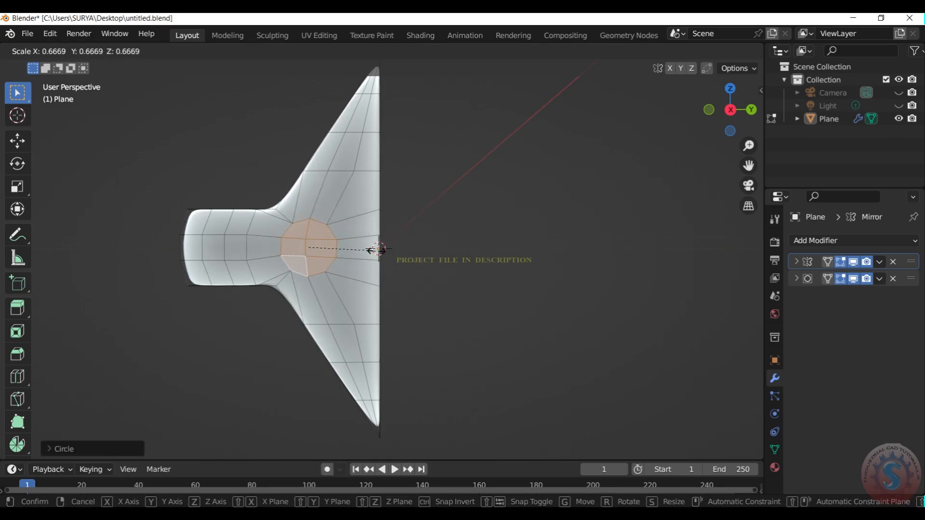
left_click(378, 251)
key("r")
left_click(378, 249)
key("s")
left_click(348, 247)
key("i")
left_click(348, 247)
Step: Try to cut a stepped hole in the side by extruding, insetting and extruding the circle, then deleting its faces
mouse_move(731, 109)
left_mouse_down()
mouse_move(723, 111)
mouse_move(736, 96)
left_mouse_up()
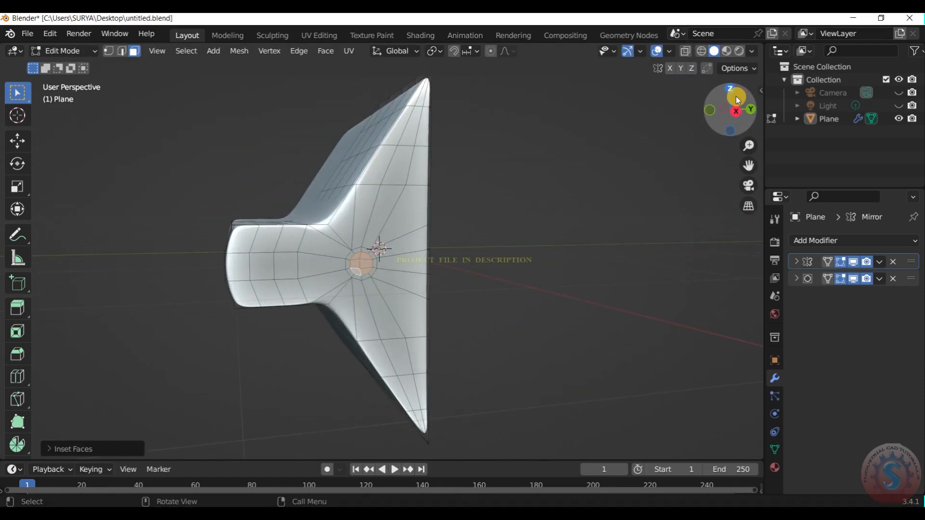
key("KP_Decimal")
key("e")
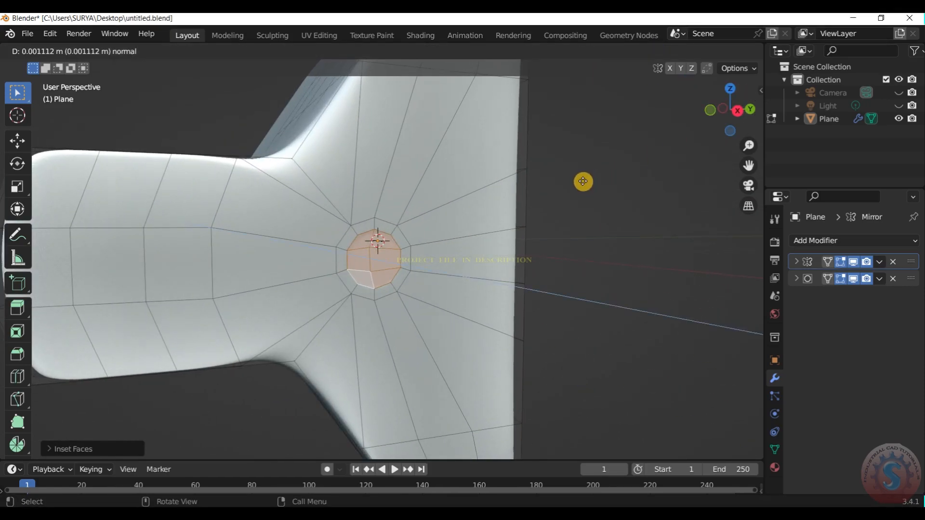
left_click(583, 183)
key("i")
left_click(574, 186)
key("e")
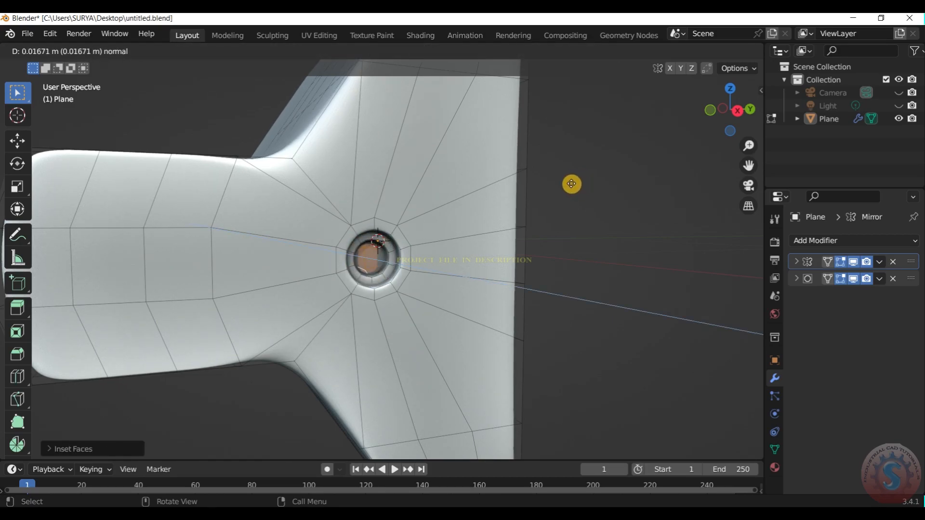
left_click(572, 183)
key("x")
left_click(571, 183)
Step: Examine the stepped side hole in Object Mode and revert to the plain inset circle in Edit Mode
left_click(63, 52)
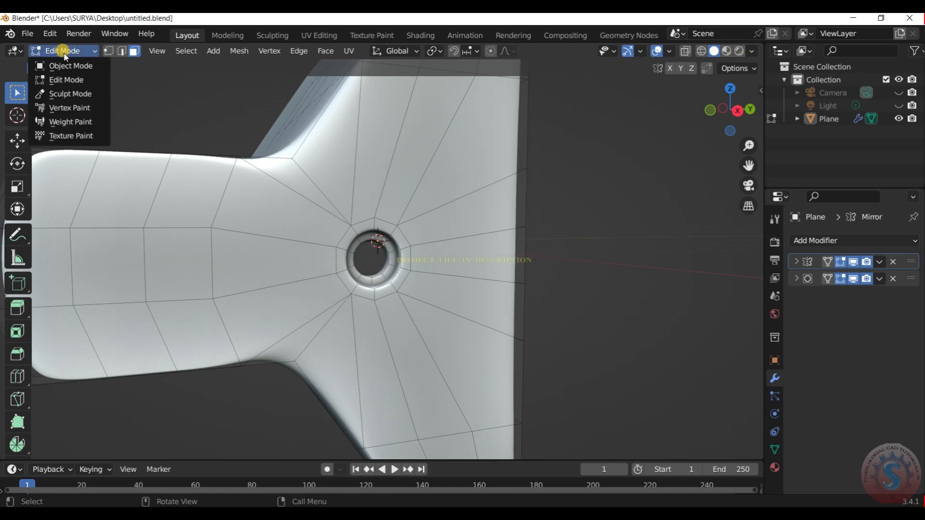
left_click(70, 66)
scroll(638, 186, "down", 7)
mouse_move(731, 108)
left_mouse_down()
mouse_move(648, 110)
mouse_move(784, 107)
mouse_move(634, 106)
mouse_move(819, 107)
mouse_move(726, 106)
left_mouse_up()
scroll(732, 108, "up", 4)
scroll(732, 107, "down", 3)
key("Tab")
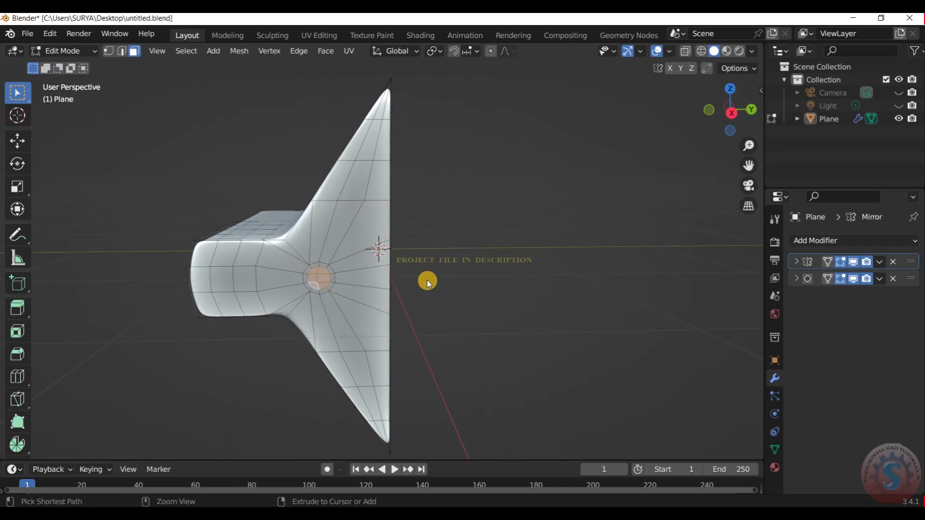
Step: Enlarge the circular side faces and inset them slightly
scroll(377, 306, "up", 2)
key("s")
left_click(362, 315)
key("i")
left_click(358, 312)
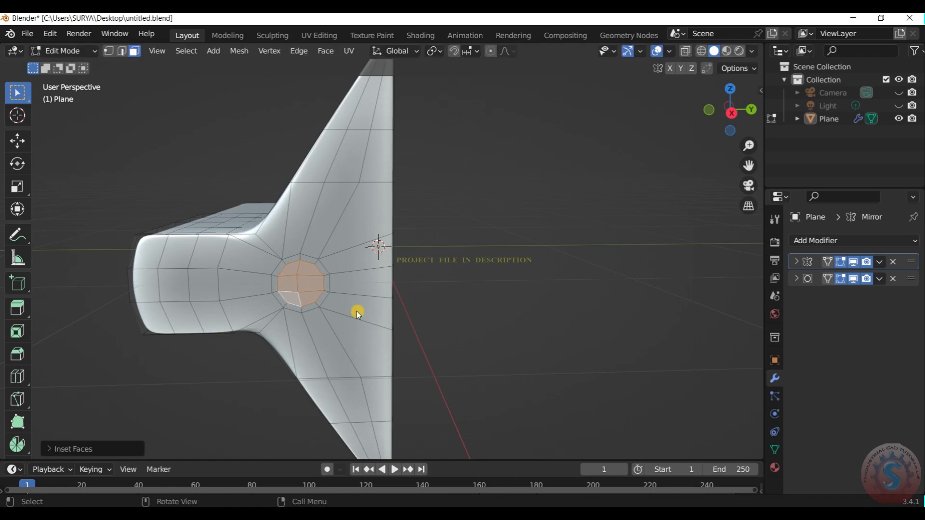
Step: Cut a stepped hole in the side by extruding the circle inward, insetting, extruding again and deleting the end faces
key("e")
left_click(360, 306)
key("i")
left_click(356, 299)
key("e")
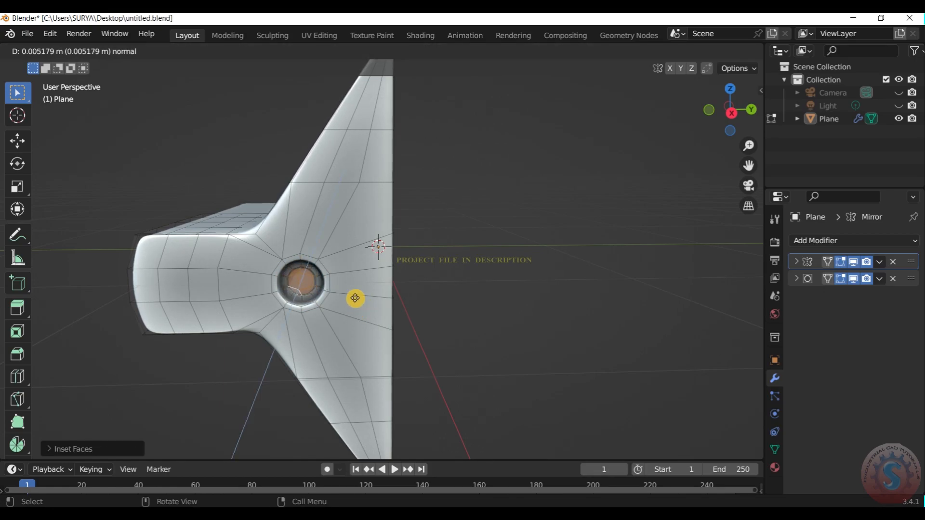
left_click(355, 299)
key("x")
left_click(355, 299)
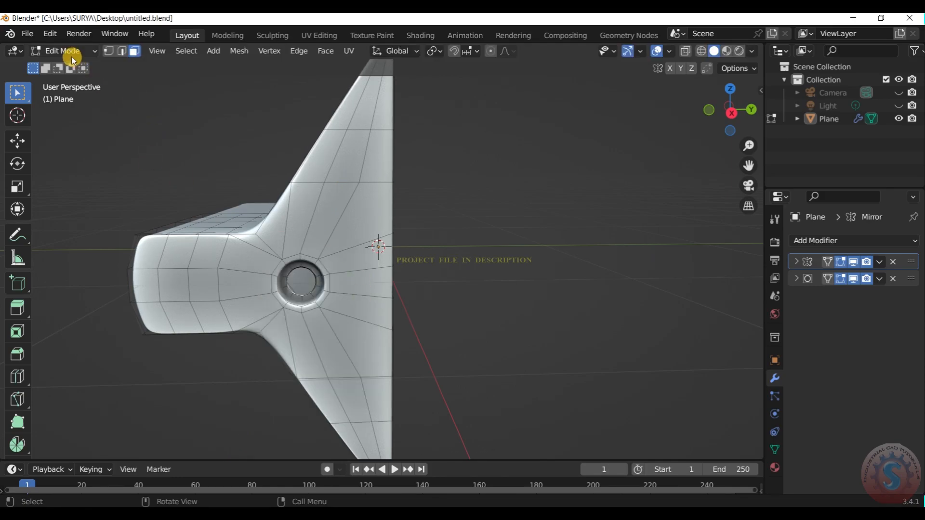
Step: Add supporting loop cuts around the side hole's outer rim and inner ledge
left_click(72, 54)
left_click(72, 68)
scroll(413, 94, "down", 3)
mouse_move(738, 114)
left_mouse_down()
mouse_move(559, 114)
mouse_move(727, 114)
left_mouse_up()
scroll(738, 114, "up", 3)
left_click(64, 51)
left_click(67, 80)
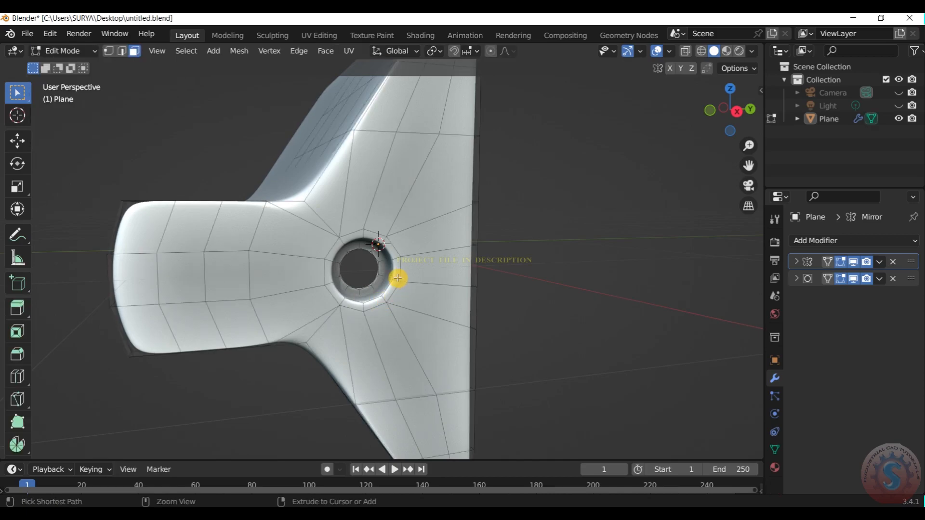
left_click(390, 260)
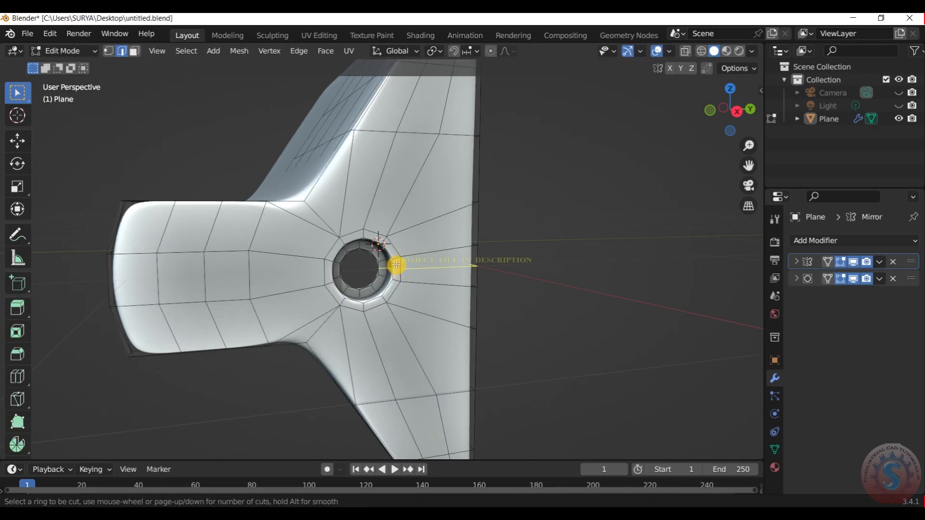
left_click(559, 229)
left_click(396, 257)
Step: Examine the side hole's rim and inner ledge close up in Object Mode and Edit Mode
left_click(64, 50)
left_click(67, 65)
left_click(83, 48)
left_click(67, 79)
mouse_move(718, 108)
left_mouse_down()
mouse_move(742, 108)
mouse_move(738, 85)
mouse_move(718, 109)
left_mouse_up()
scroll(733, 108, "up", 5)
left_click(77, 51)
left_click(76, 66)
left_click(79, 50)
left_click(83, 80)
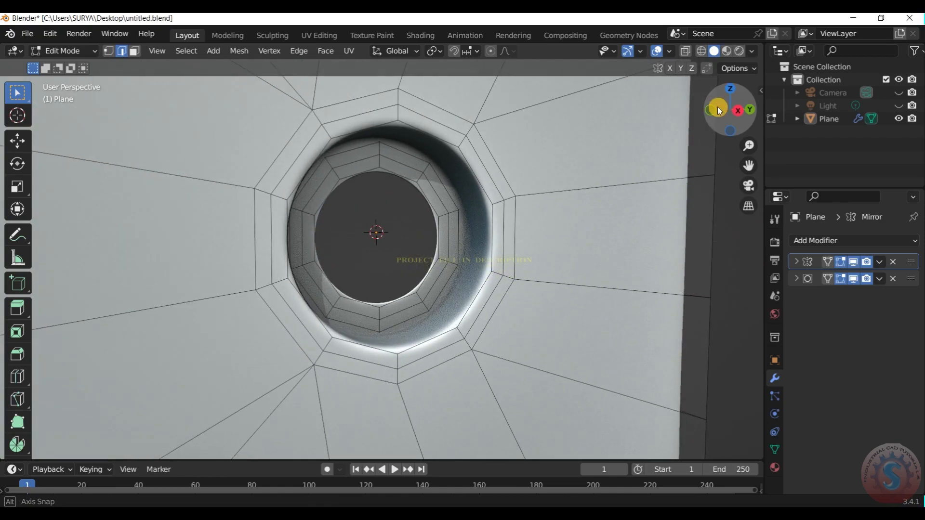
Step: Examine the whole mirrored seat and its side holes from several angles in Edit Mode and Object Mode
left_click(91, 51)
left_click(48, 51)
left_click(64, 65)
scroll(391, 183, "down", 7)
left_click_drag(734, 113, 723, 113)
left_click(63, 51)
left_click(67, 80)
left_click(64, 50)
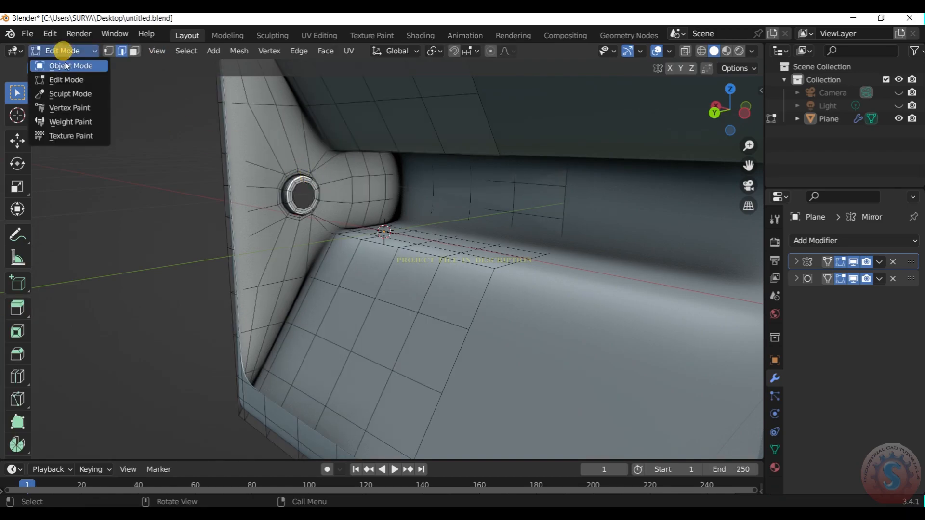
left_click(66, 66)
scroll(356, 245, "down", 4)
mouse_move(736, 113)
left_mouse_down()
mouse_move(762, 116)
mouse_move(720, 112)
mouse_move(761, 114)
mouse_move(727, 109)
mouse_move(726, 121)
left_mouse_up()
scroll(730, 109, "down", 4)
key("KP_0")
key("KP_0")
key("KP_0")
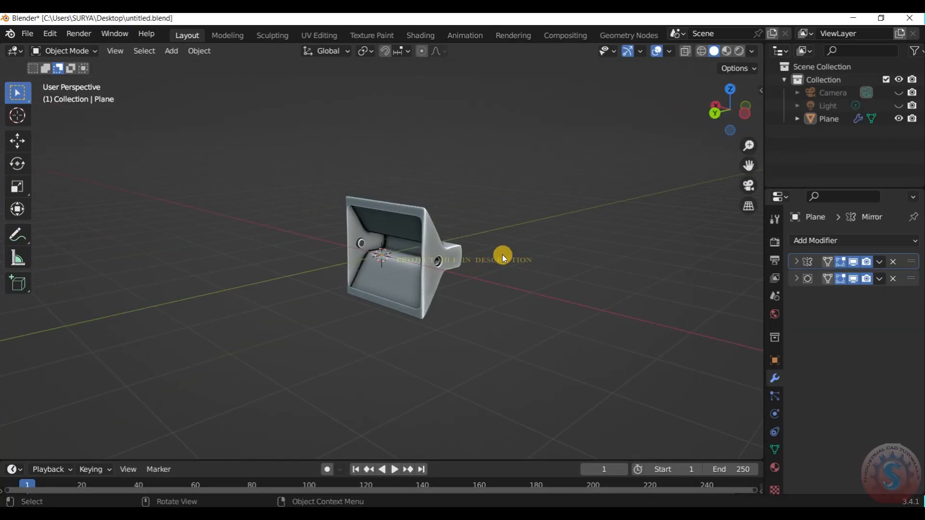
Step: Try MatCap viewport lighting on the model with the blue-grey metallic sphere that has an orange highlight
scroll(516, 251, "up", 4)
left_click(752, 51)
left_click(740, 112)
left_click(742, 139)
left_click(608, 186)
left_click(741, 142)
left_click(714, 201)
left_click(752, 51)
left_click(752, 53)
left_click(751, 53)
left_click(751, 53)
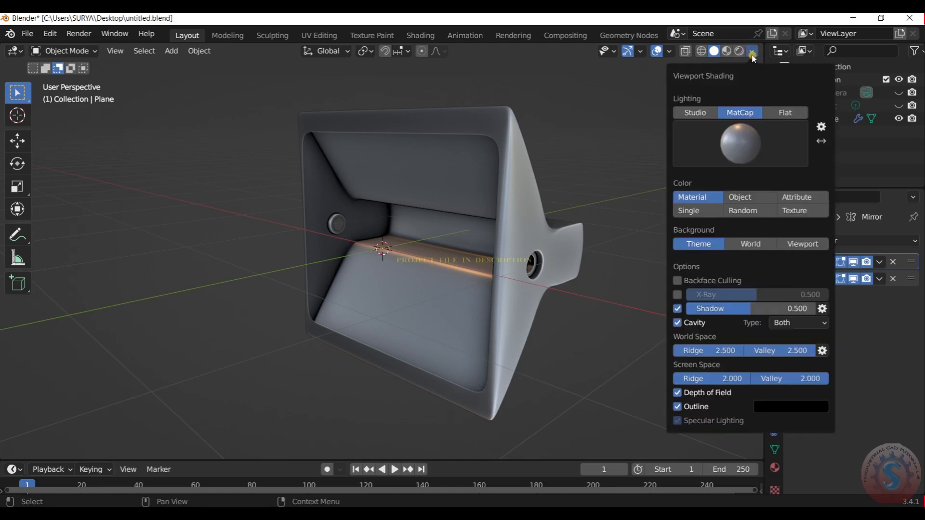
Step: Compare other MatCap spheres on the model, including the glossy grey and rainbow normal ones
left_click(752, 53)
left_click(742, 143)
left_click(669, 190)
left_click(731, 147)
left_click(707, 190)
left_click(735, 149)
left_click(745, 188)
left_click(737, 147)
left_click(669, 189)
left_click(707, 190)
left_click(669, 189)
left_click(737, 147)
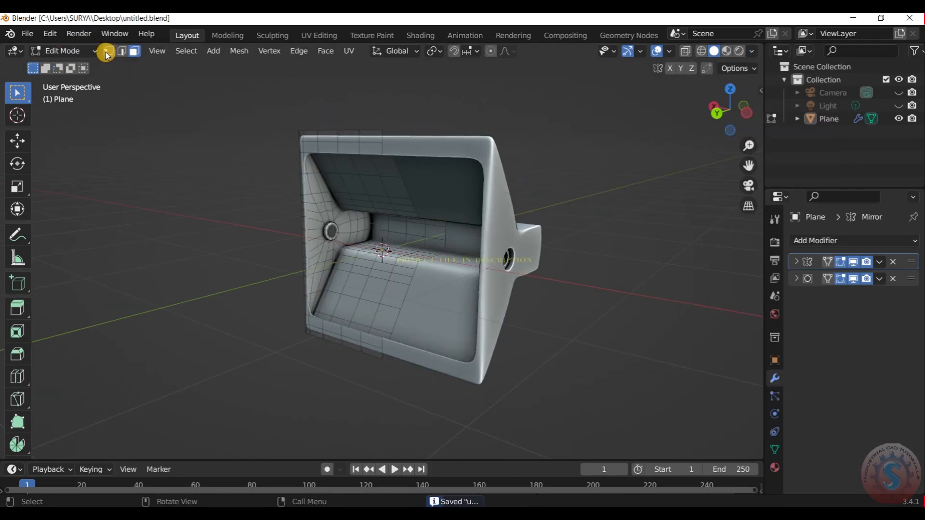
Step: Inset the two adjacent side faces between the round hole and the seat's front end twice
scroll(346, 208, "up", 3)
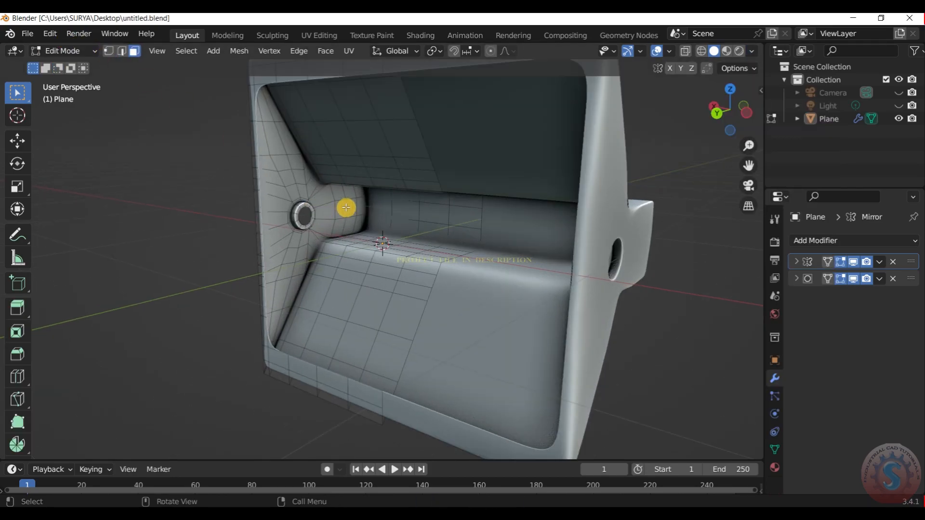
scroll(354, 210, "up", 2)
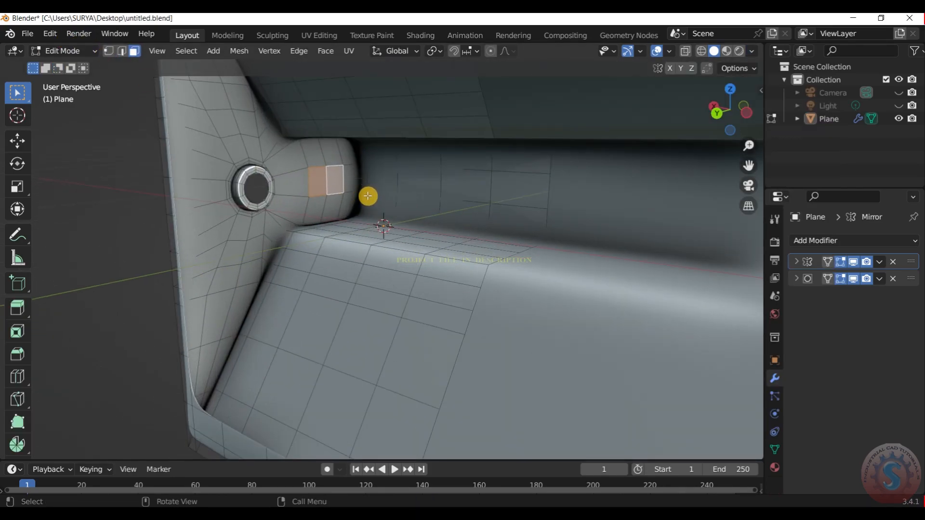
key("i")
left_click(362, 191)
scroll(365, 192, "up", 1)
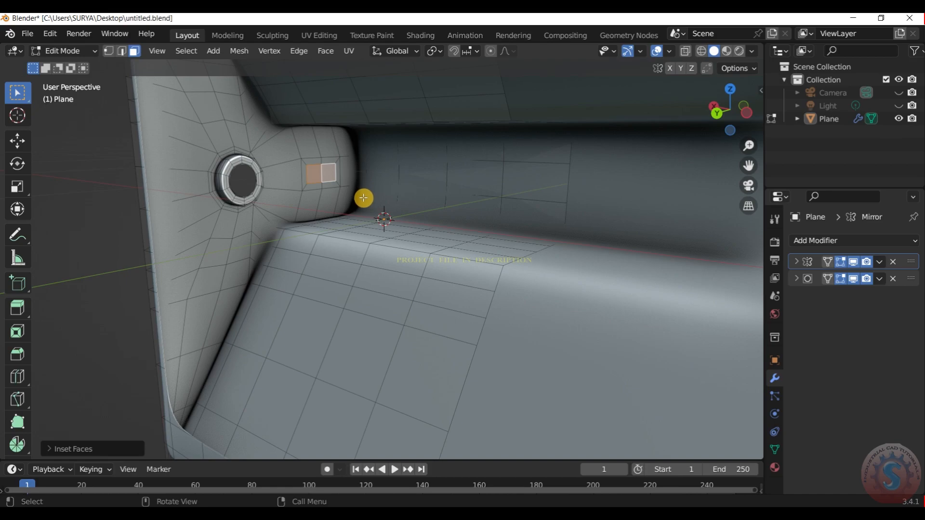
key("i")
left_click(359, 194)
Step: Extrude the inset faces about 0.055 m toward the seat's interior and scale the extruded end down
key("e")
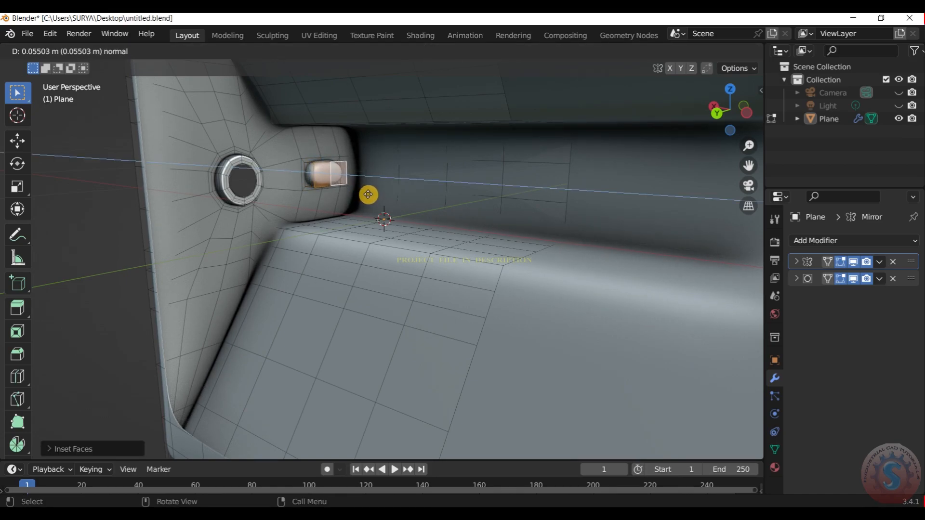
left_click(368, 195)
key("s")
left_click(362, 180)
Step: Inset the slot's end faces, extrude them back about 0.01 m and delete the end faces
scroll(362, 180, "up", 1)
key("i")
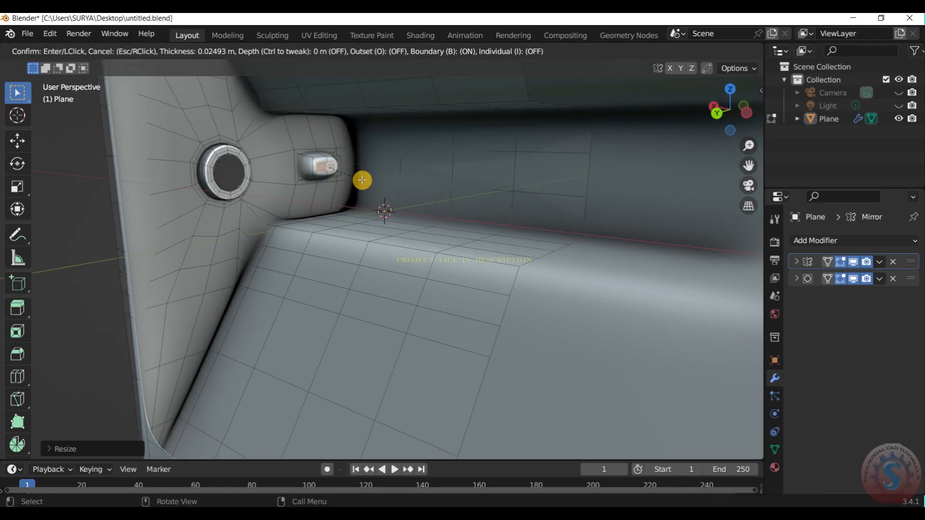
left_click(363, 181)
key("e")
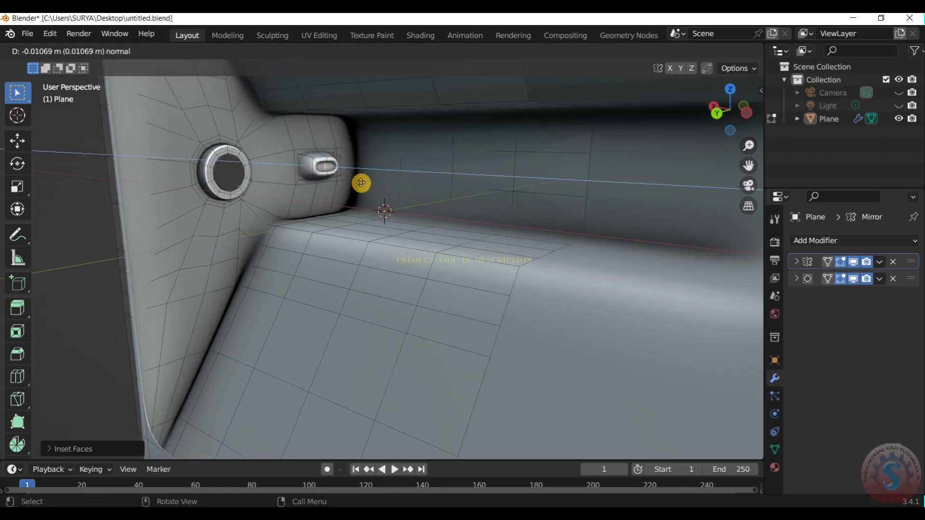
left_click(360, 182)
key("x")
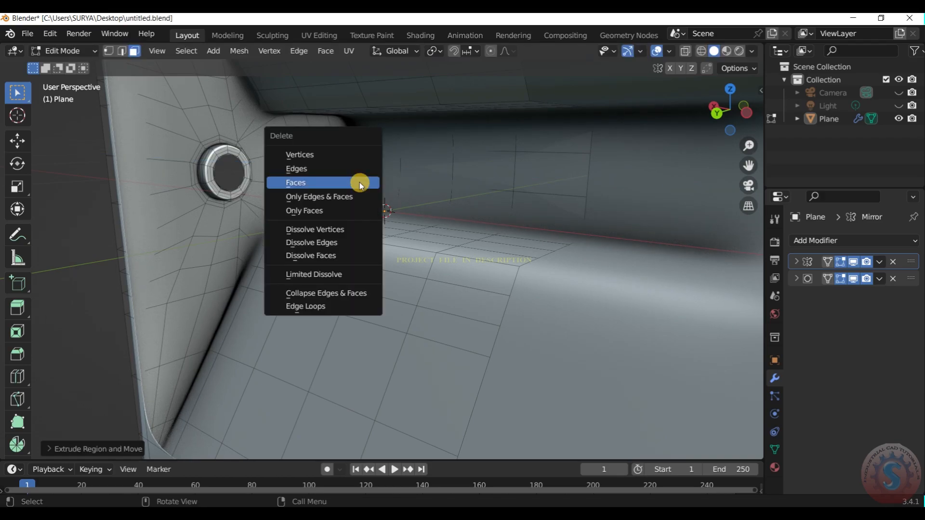
left_click(354, 181)
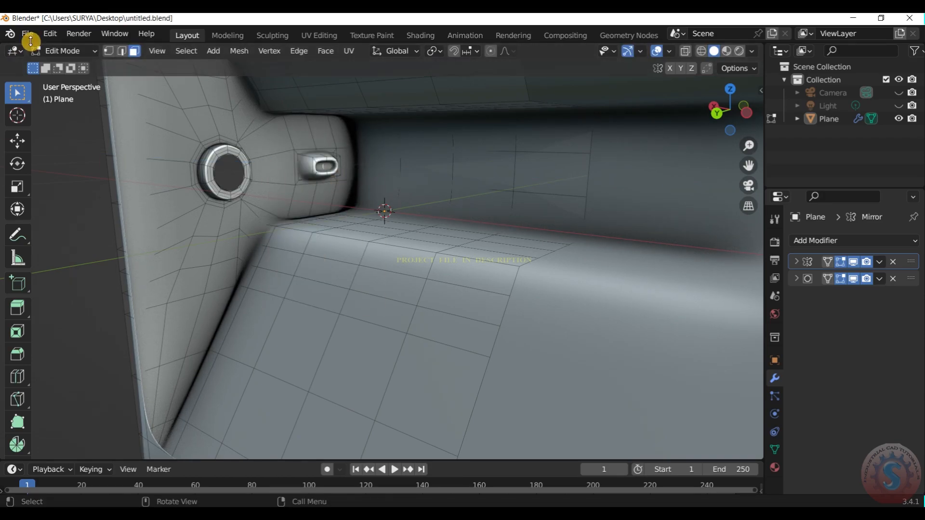
Step: Check the slot's smoothing in Object Mode and add a supporting loop cut around its outer walls
left_click(63, 50)
left_click(53, 65)
left_click(68, 51)
left_click(55, 79)
scroll(310, 157, "up", 1)
left_click(309, 157)
right_click(310, 157)
scroll(333, 164, "up", 2)
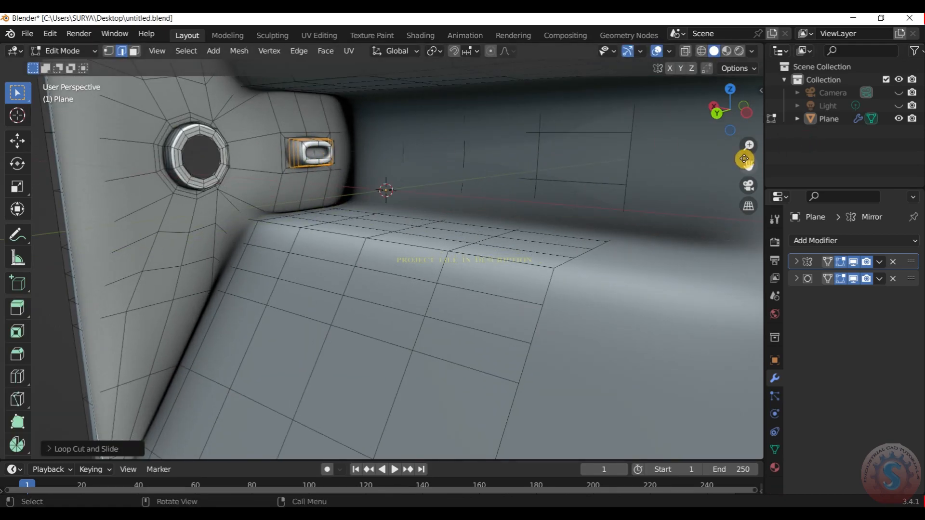
Step: Add another supporting loop cut near the slot's inner rim and check the result in Object Mode
left_click_drag(747, 162, 795, 187)
scroll(373, 128, "up", 1)
scroll(337, 155, "up", 2)
key("ctrl+r")
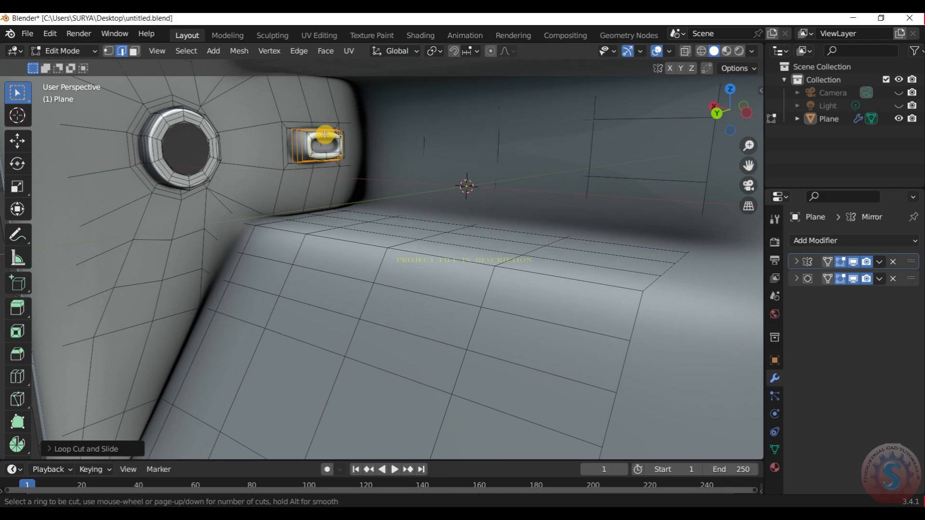
left_click(63, 50)
left_click(64, 64)
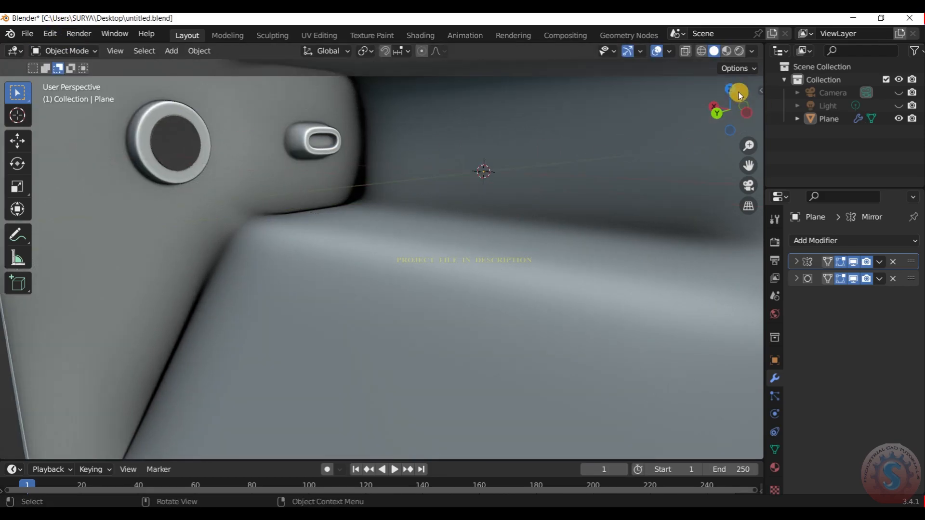
left_click_drag(734, 103, 736, 100)
left_click_drag(748, 165, 906, 264)
left_click(72, 51)
left_click(72, 79)
scroll(157, 150, "up", 1)
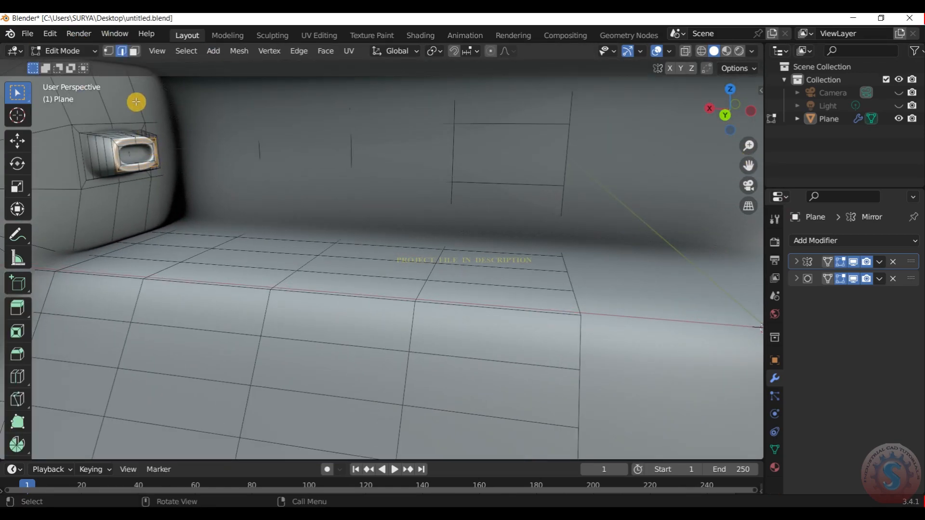
Step: Add a two-cut loop cut around the inside of the slot opening and check the smoothing in Object Mode
scroll(145, 116, "down", 8)
scroll(272, 212, "up", 3)
scroll(231, 185, "up", 3)
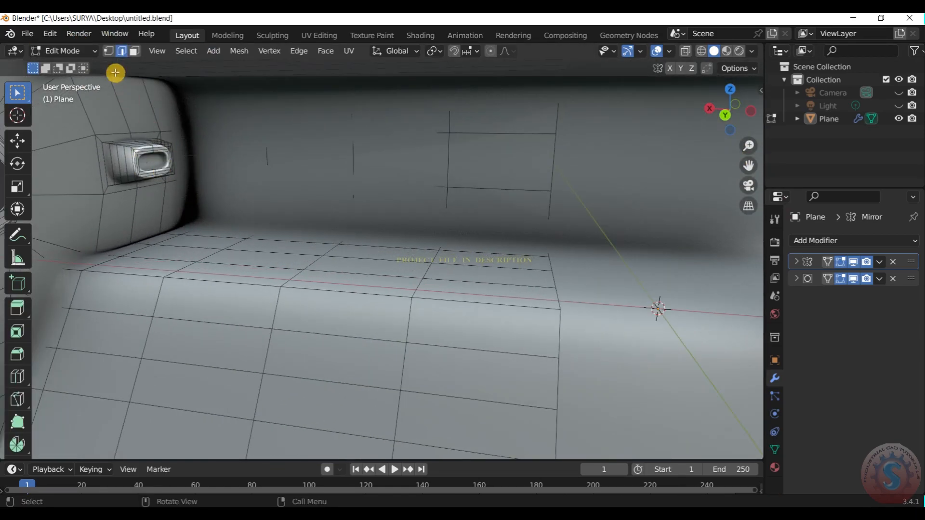
key("ctrl+r")
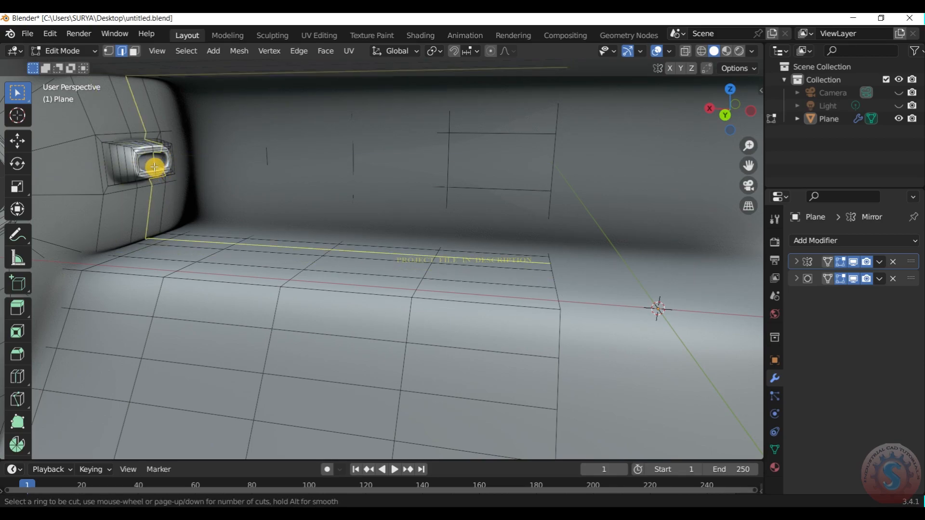
key("Escape")
left_click_drag(747, 166, 892, 199)
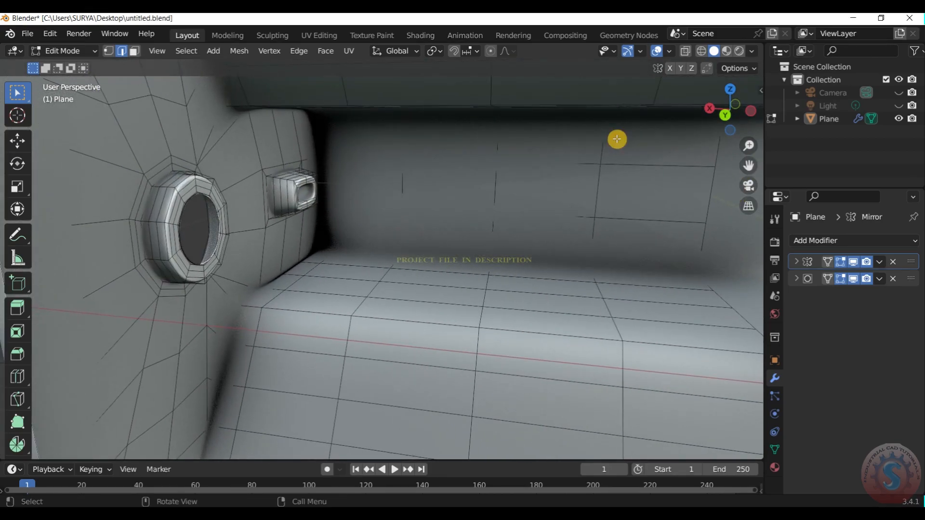
scroll(617, 139, "up", 2)
left_click_drag(730, 103, 715, 103)
left_click(70, 55)
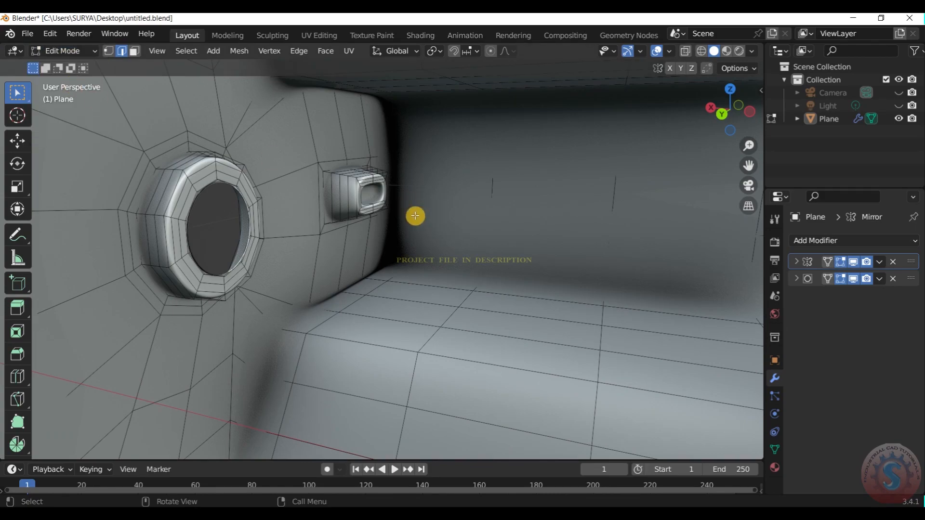
key("ctrl+r")
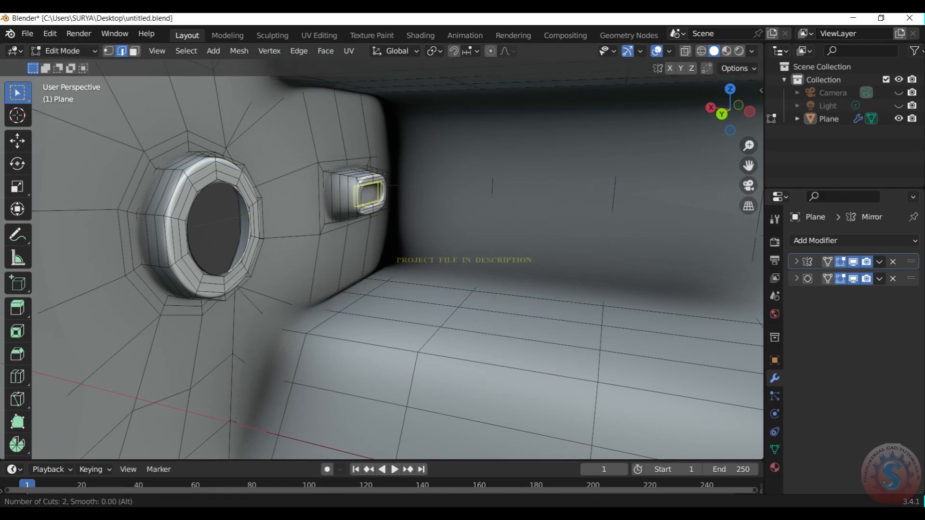
left_click(57, 54)
left_click(63, 68)
Step: Add a supporting loop cut close to the front edge of the seat's slotted side
scroll(419, 184, "down", 7)
left_click_drag(740, 135, 760, 124)
scroll(740, 135, "down", 3)
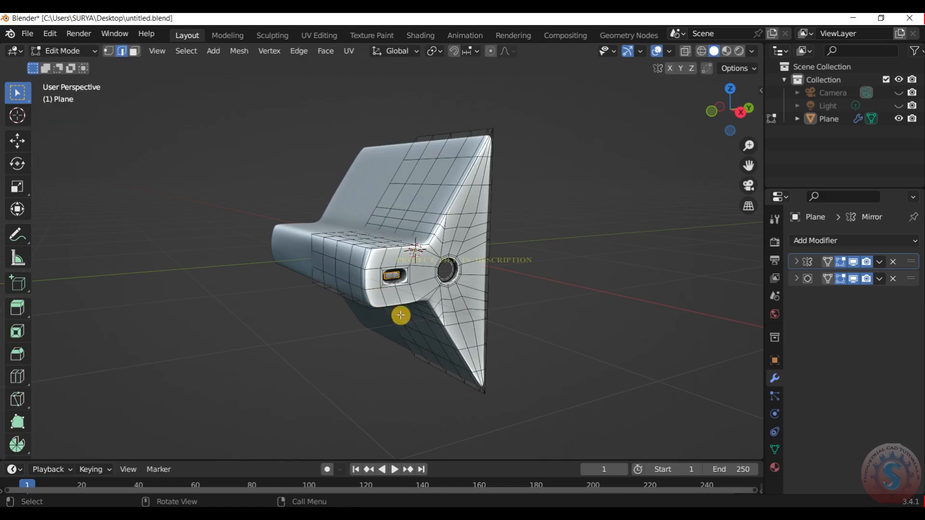
scroll(392, 315, "up", 2)
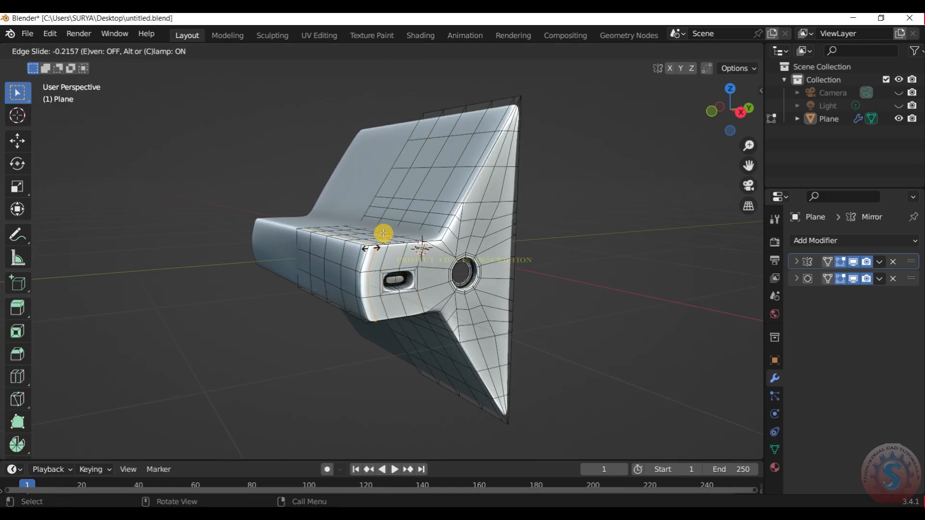
left_click(82, 52)
left_click(67, 66)
Step: Review the finished seat from its side and open back in Object Mode and save the file
left_click(149, 126)
left_click_drag(714, 107, 745, 107)
scroll(720, 111, "down", 3)
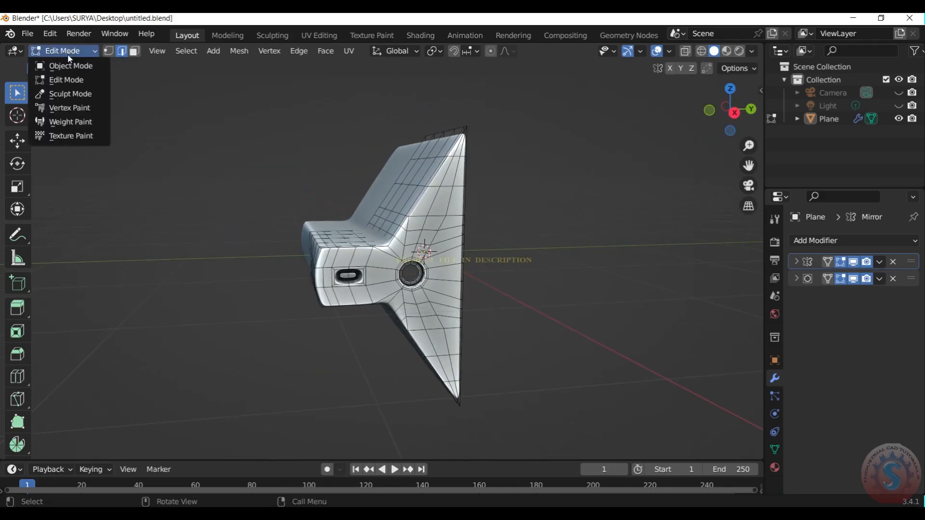
left_click(68, 66)
left_click(255, 159)
mouse_move(723, 107)
left_mouse_down()
mouse_move(781, 121)
mouse_move(771, 174)
mouse_move(742, 113)
mouse_move(759, 116)
mouse_move(728, 116)
left_mouse_up()
scroll(728, 116, "up", 2)
key("ctrl+s")
Step: Set the viewport lighting to MatCap with the blue-grey metallic sphere that has an orange highlight
left_click(751, 51)
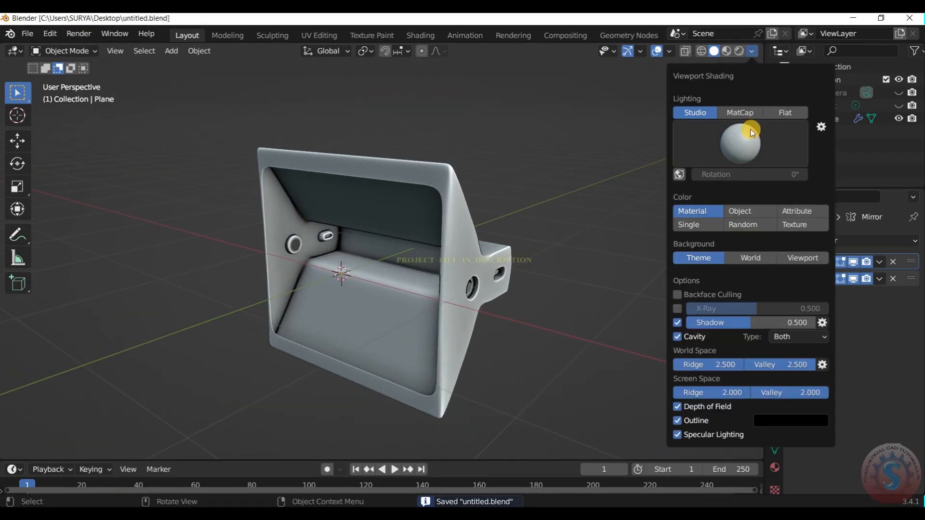
left_click(48, 120)
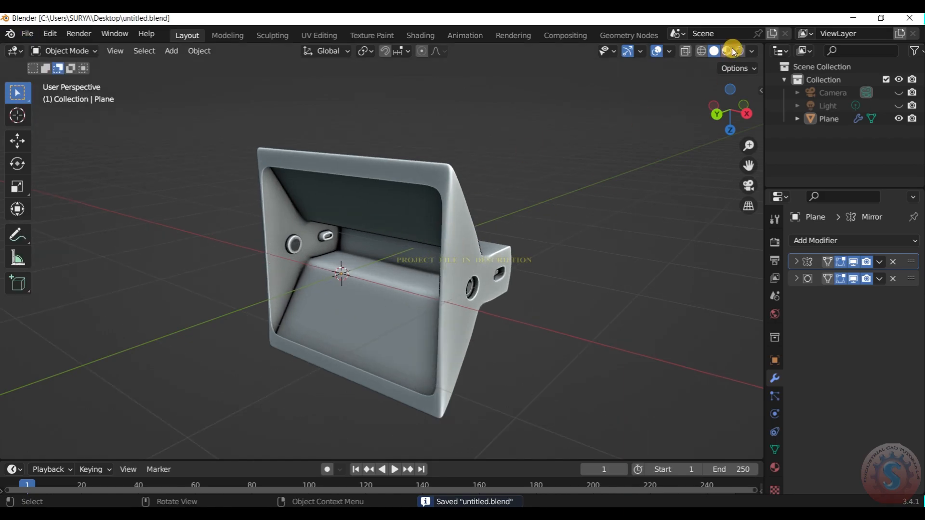
left_click(752, 51)
left_click(740, 113)
left_click(741, 143)
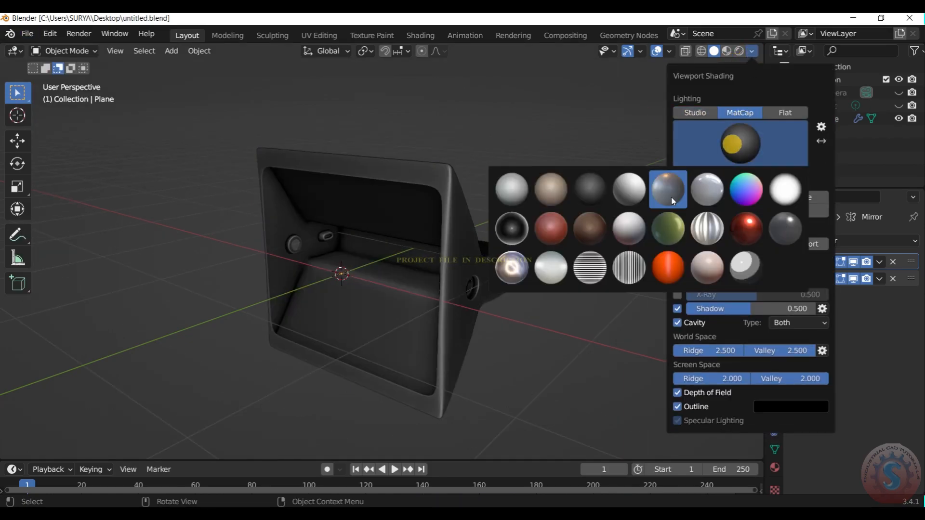
left_click(674, 199)
left_click(751, 51)
left_click(740, 143)
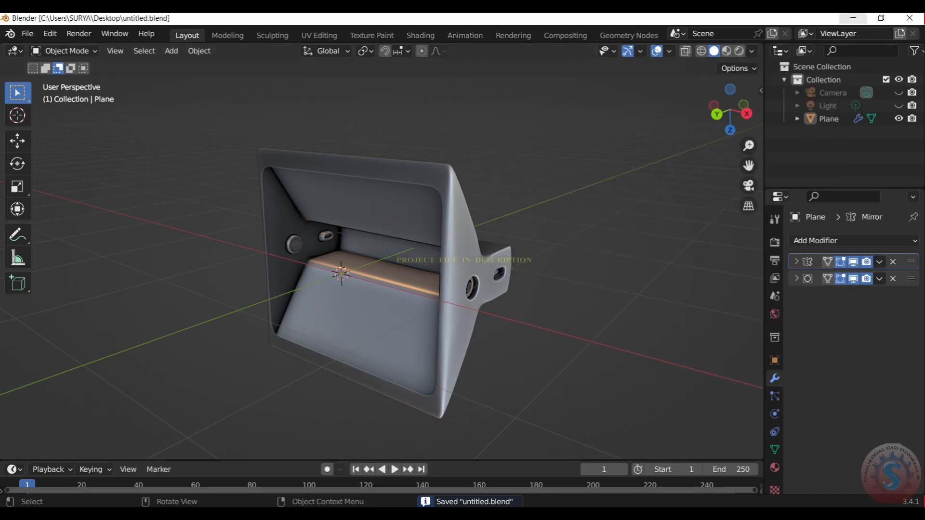